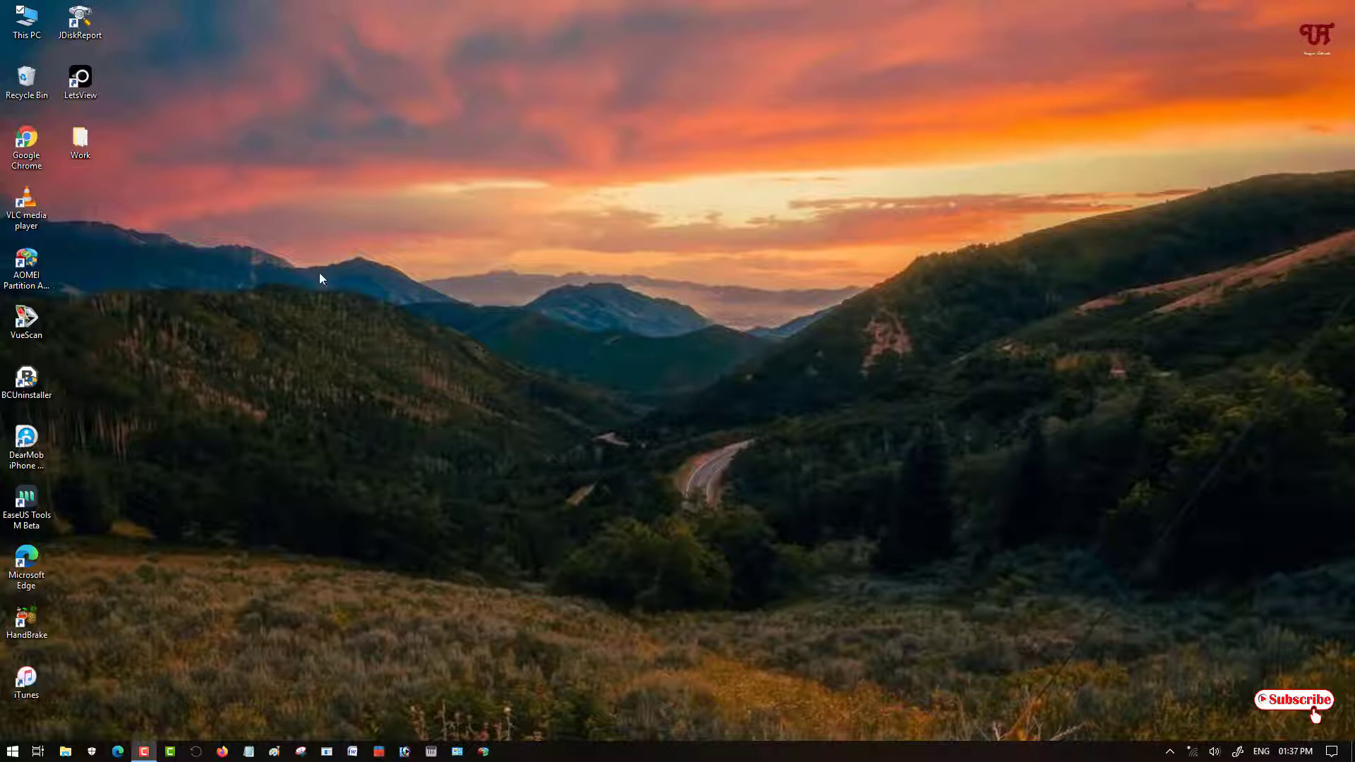
# Check the drives and their letters in This PC, and close its window
pyautogui.doubleClick(28, 25)
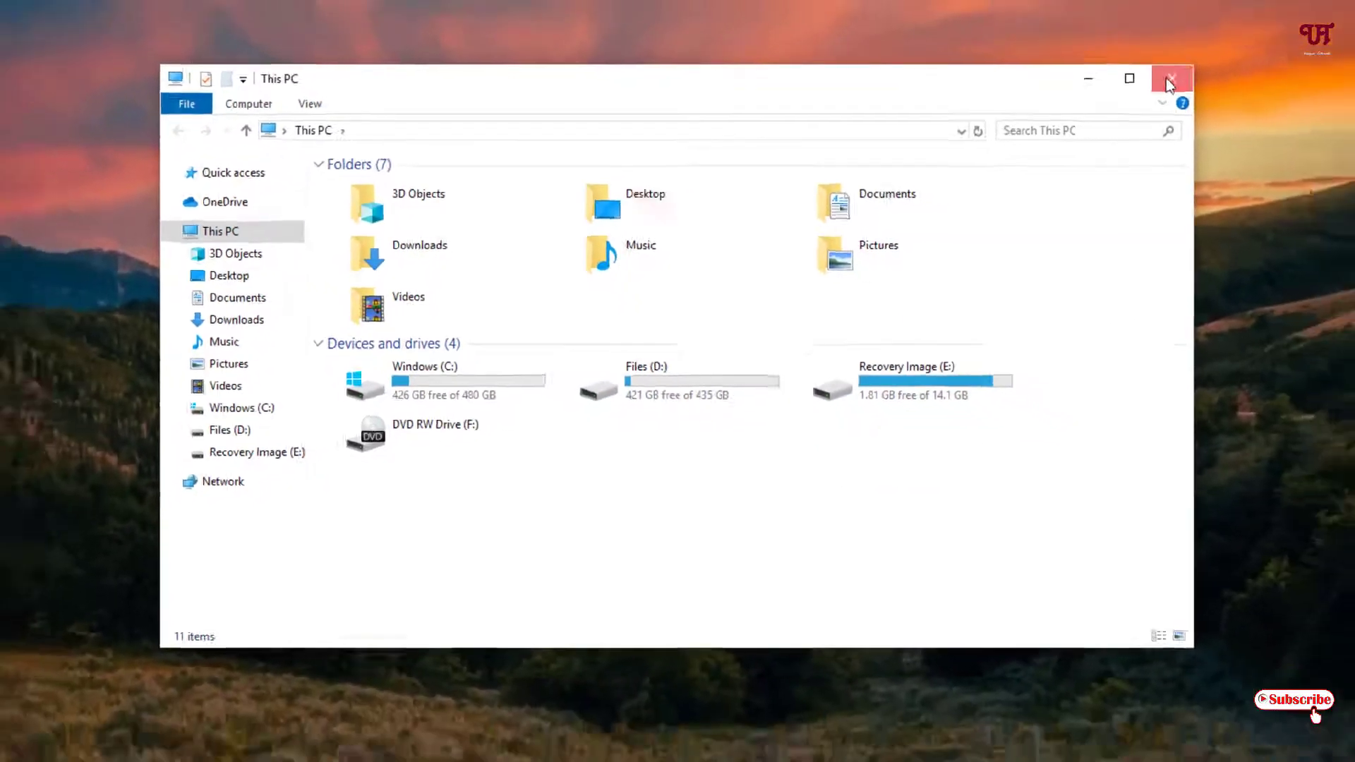
pyautogui.click(1169, 79)
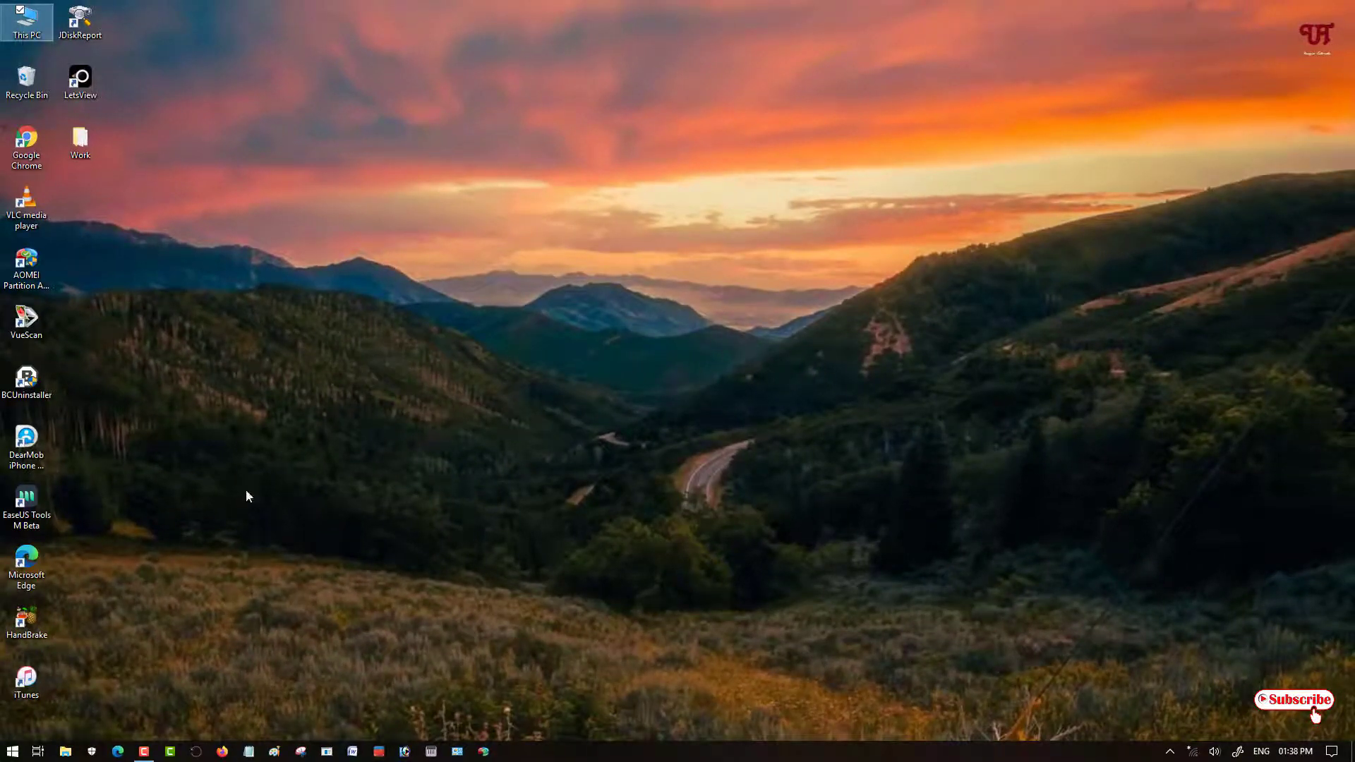
# Search for "computer manag", open Computer Management and move its window to the middle of the desktop
pyautogui.click(12, 751)
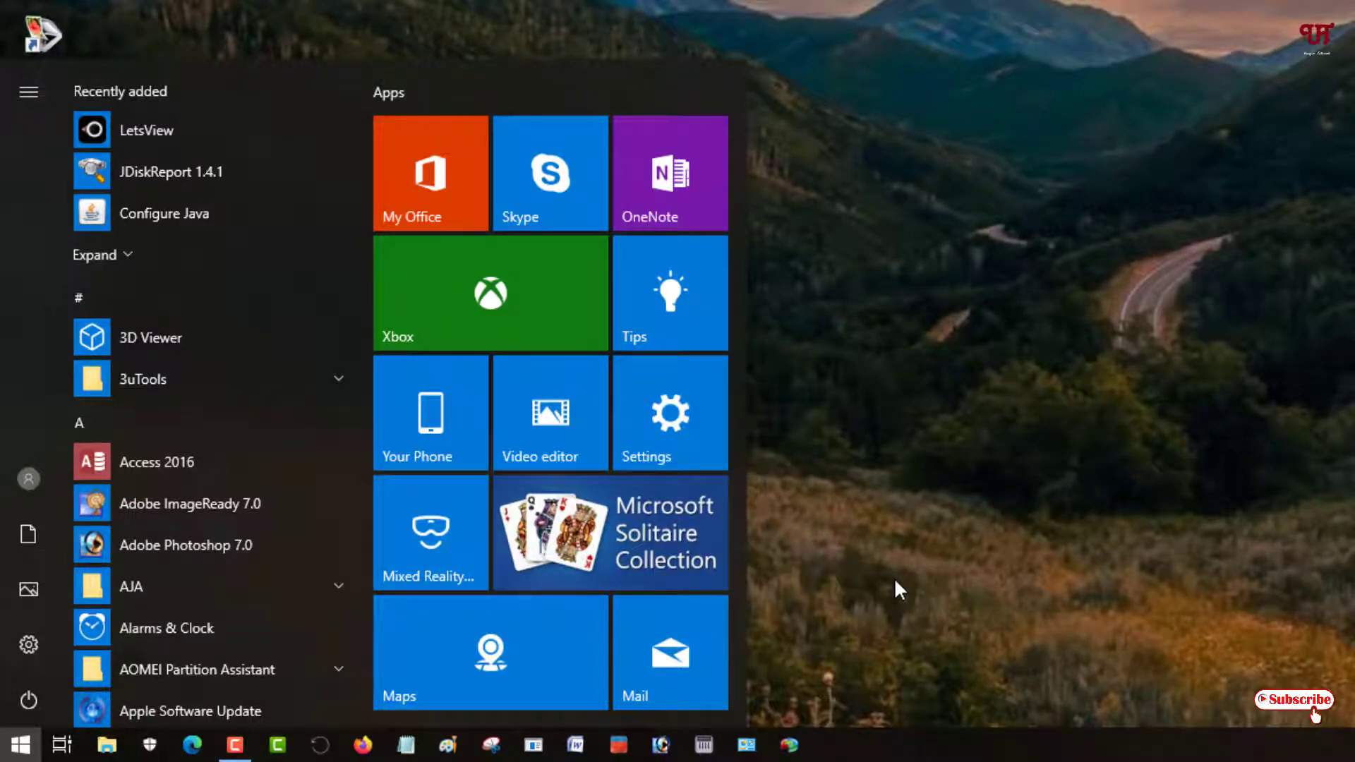
pyautogui.write('comp')
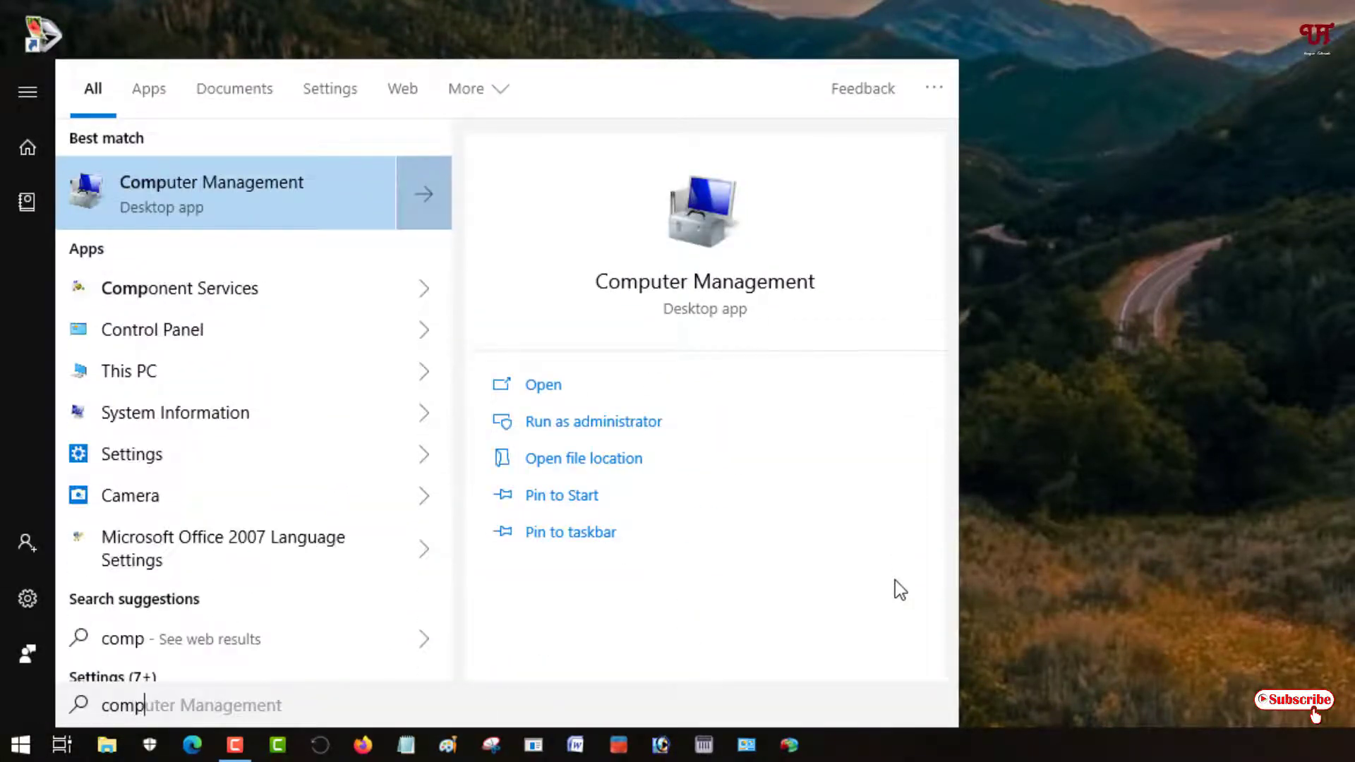
pyautogui.write('uter m')
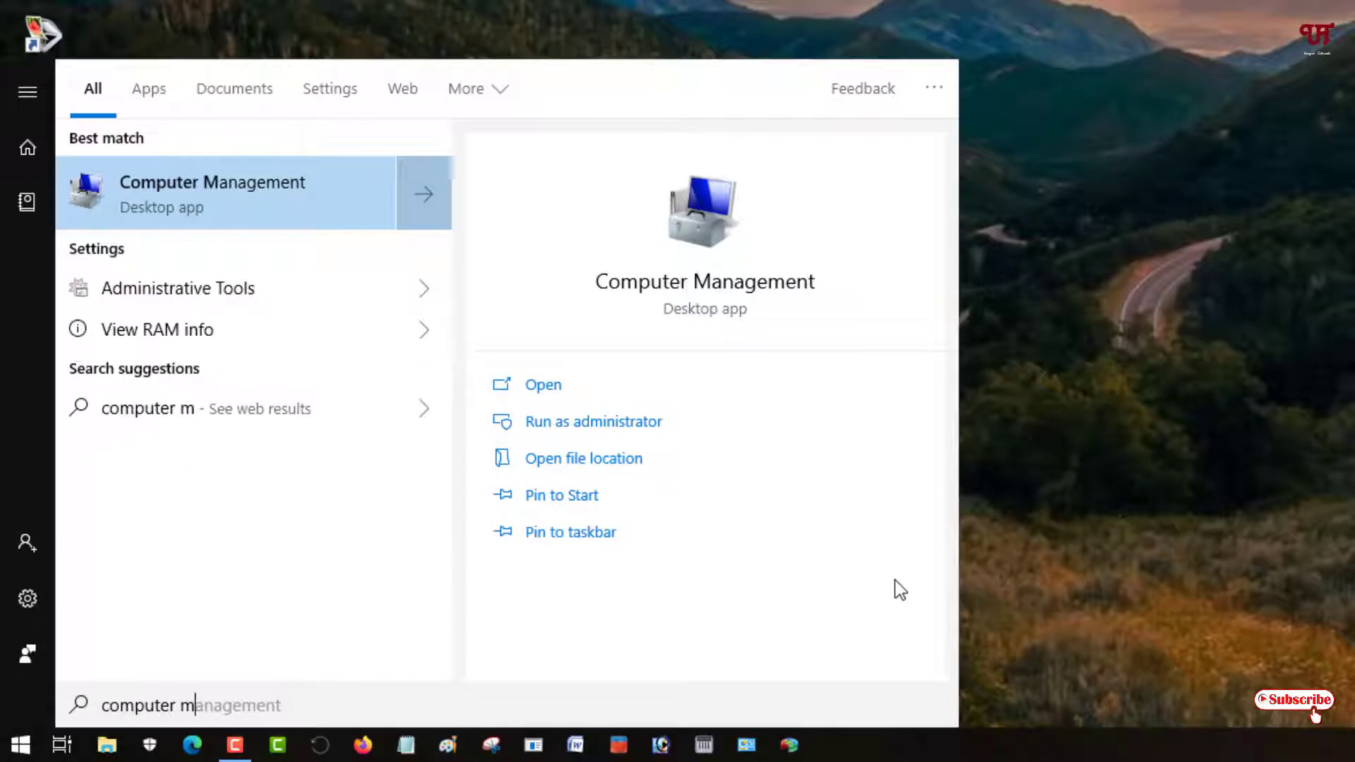
pyautogui.write('anag')
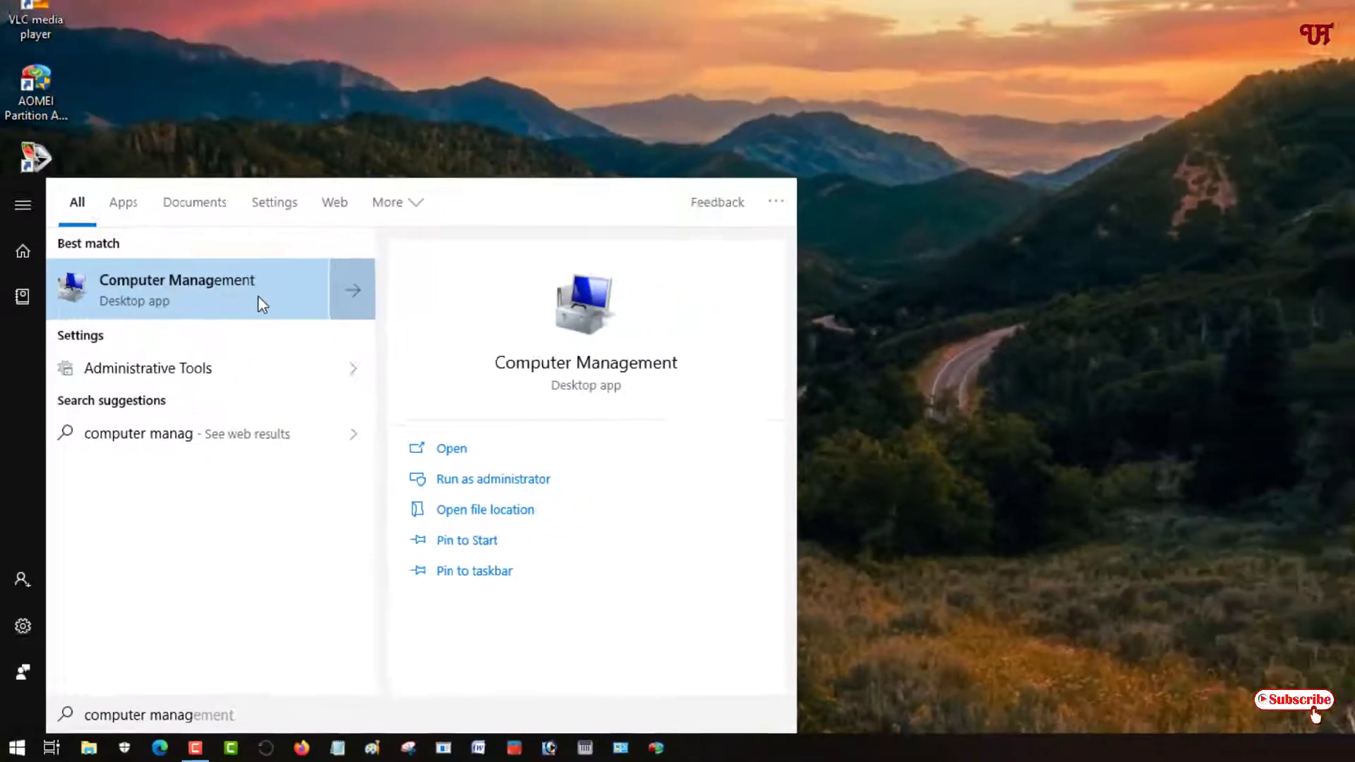
pyautogui.click(259, 298)
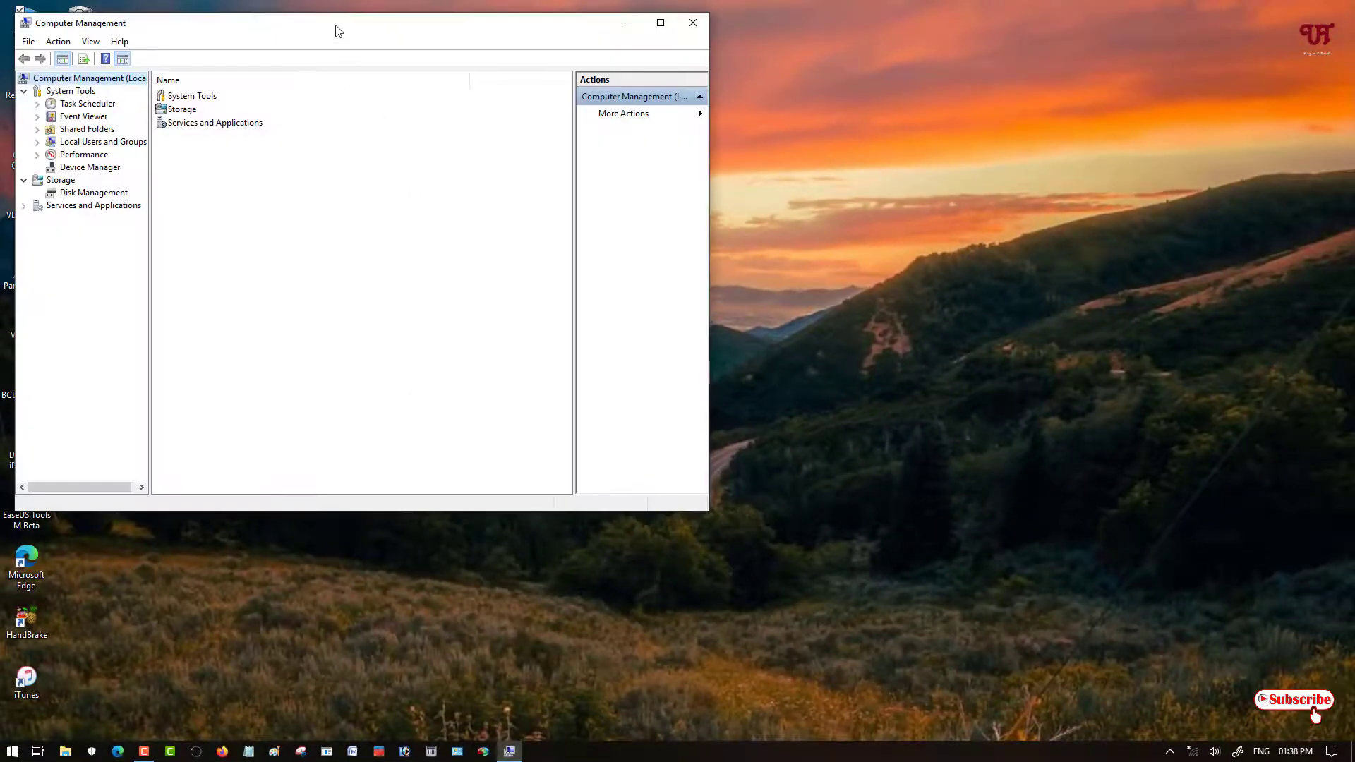
pyautogui.moveTo(337, 31); pyautogui.dragTo(657, 113)
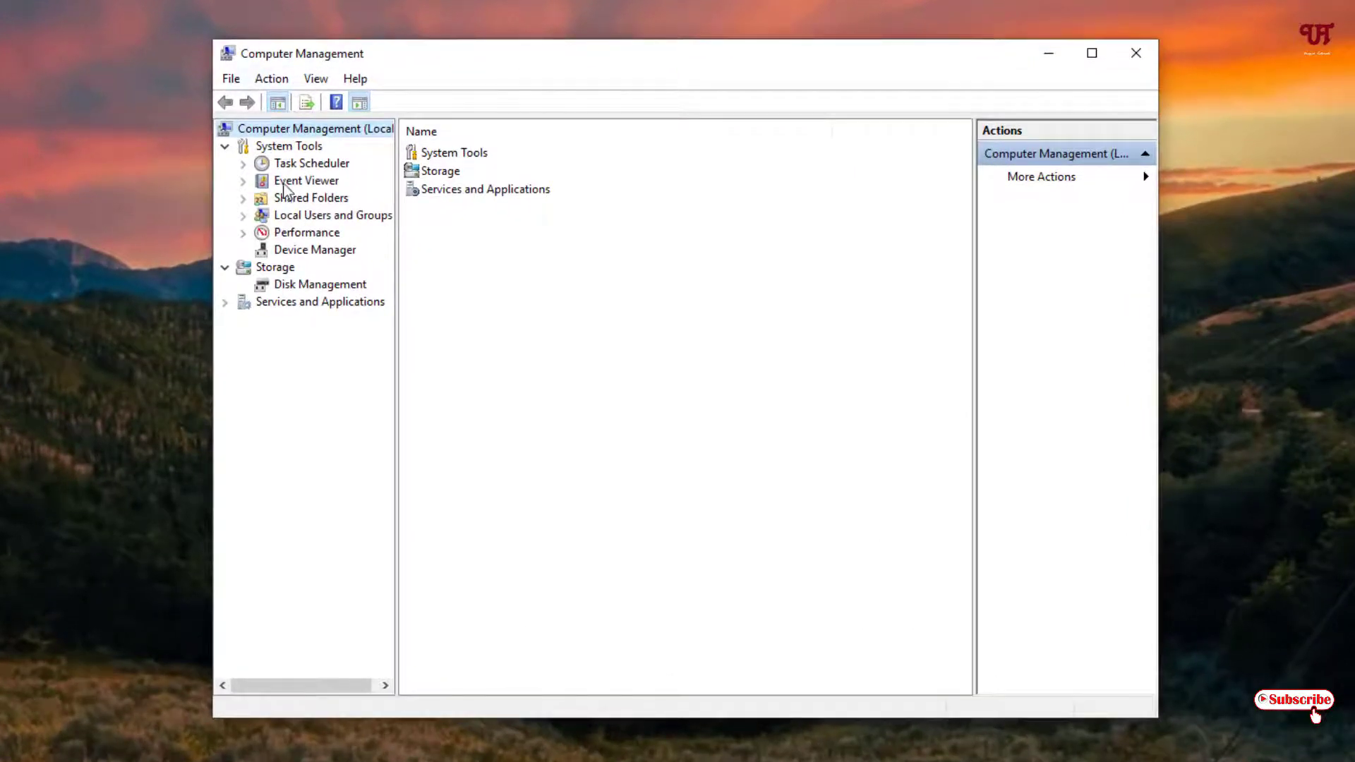
# Open Disk Management, view the volumes in a maximized window, and restore the window to its normal size
pyautogui.click(297, 286)
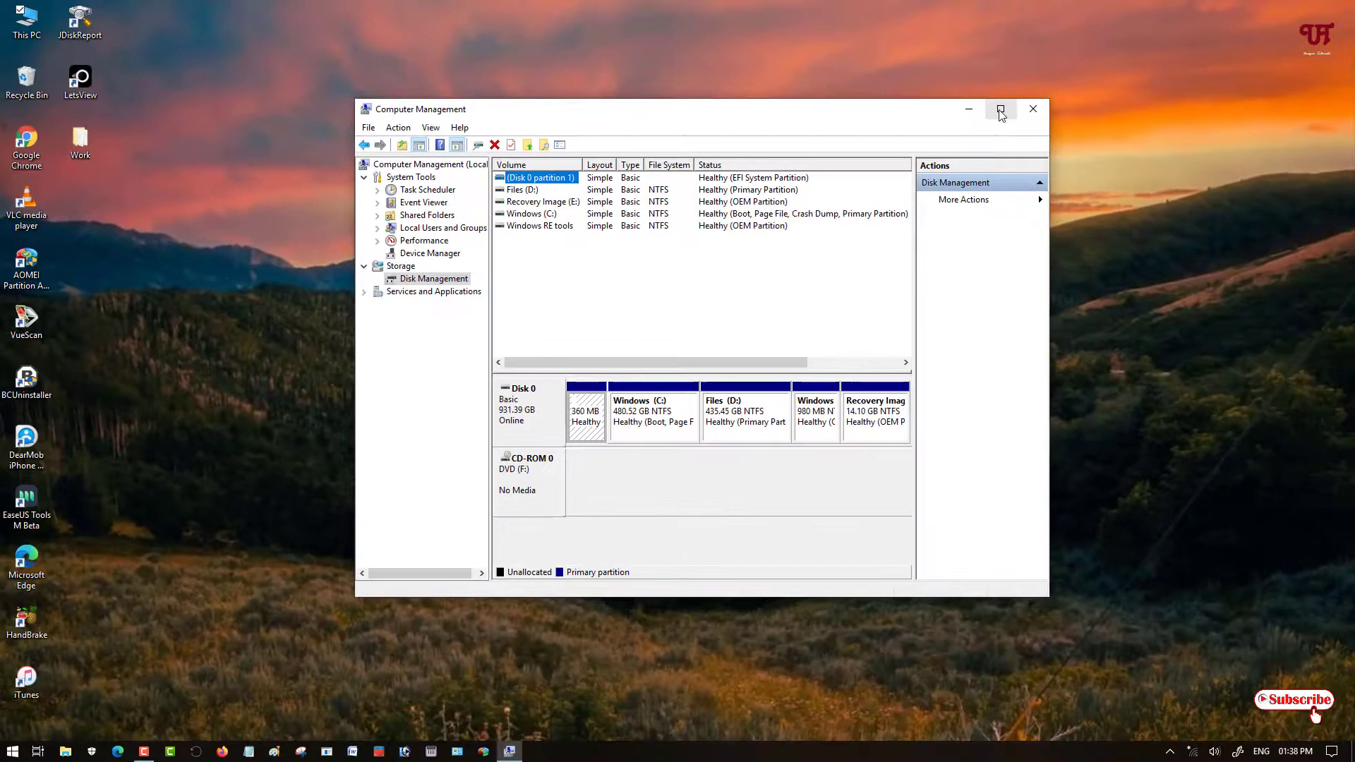
pyautogui.click(1092, 53)
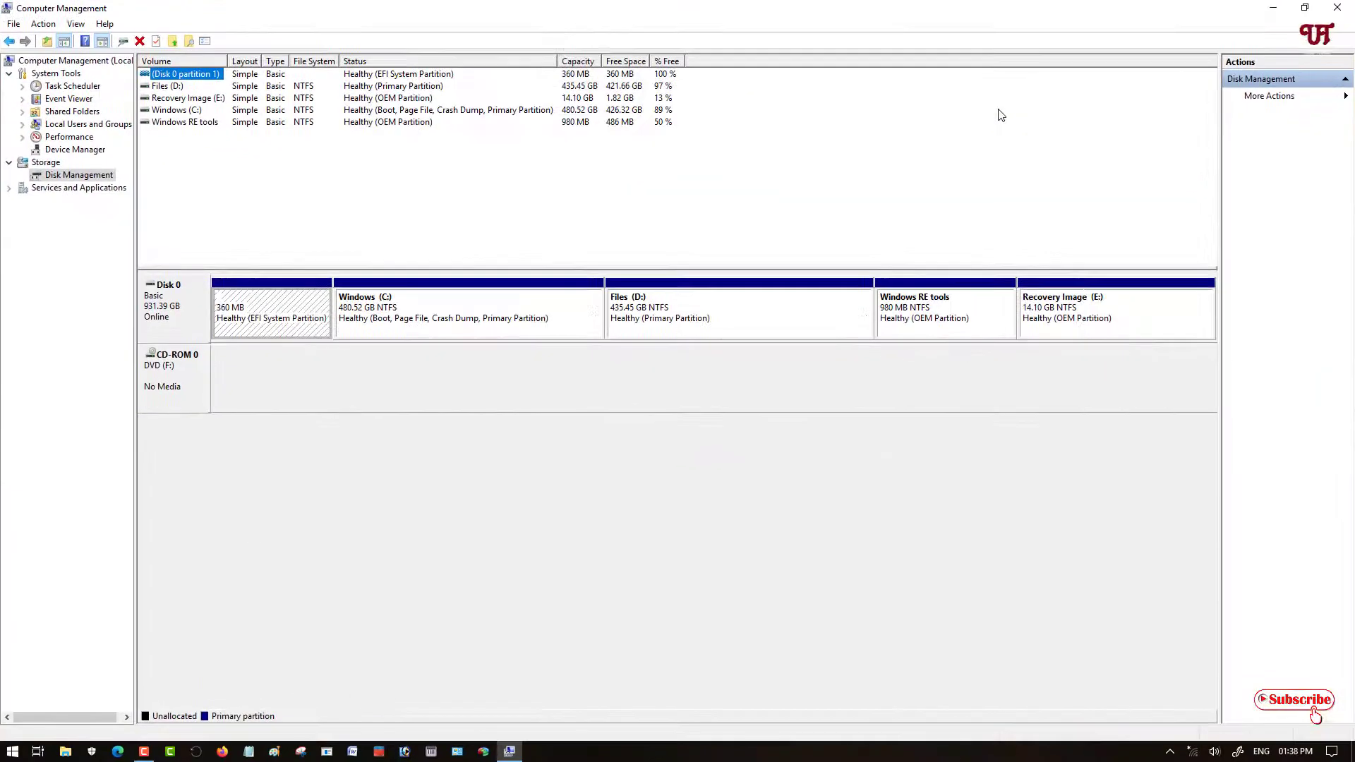
pyautogui.click(1306, 8)
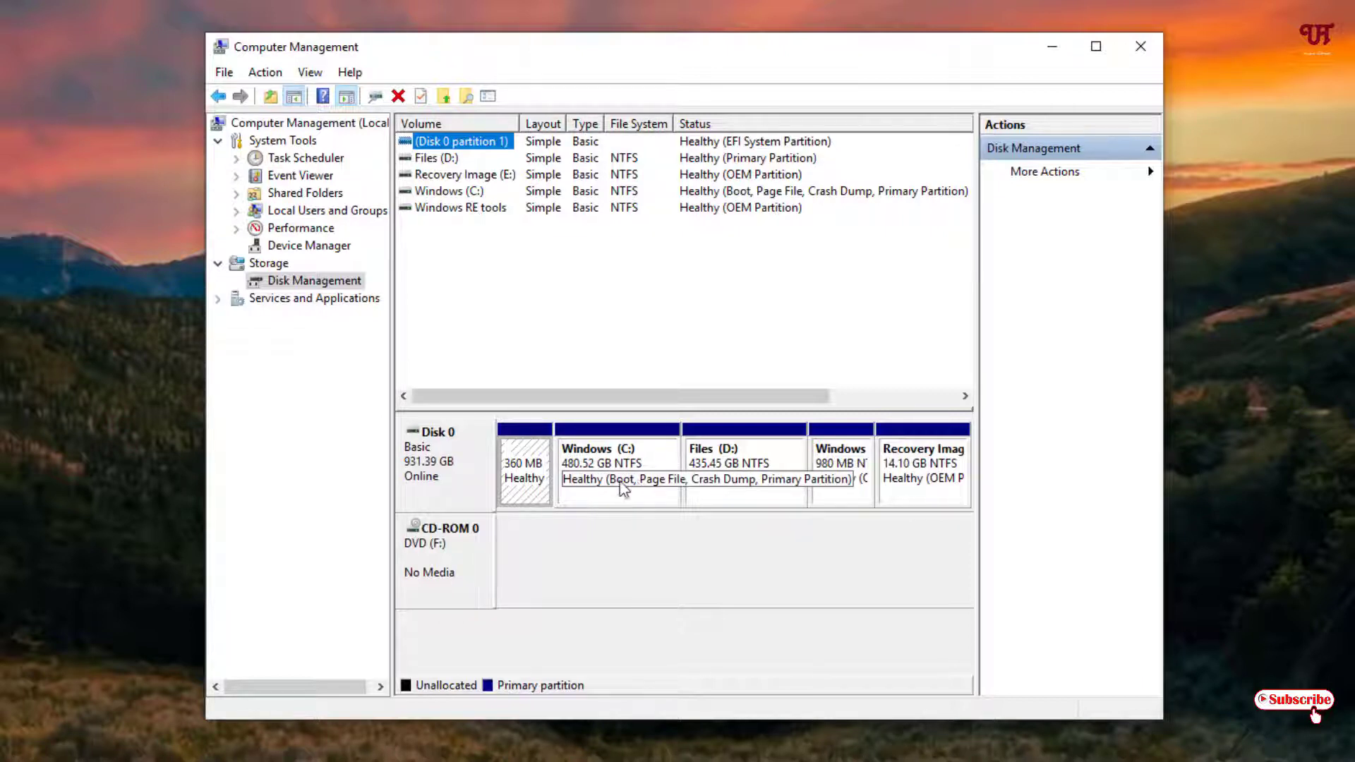
# Change the drive letter of the CD-ROM 0 DVD drive to T and accept the drive letter warning
pyautogui.rightClick(447, 559)
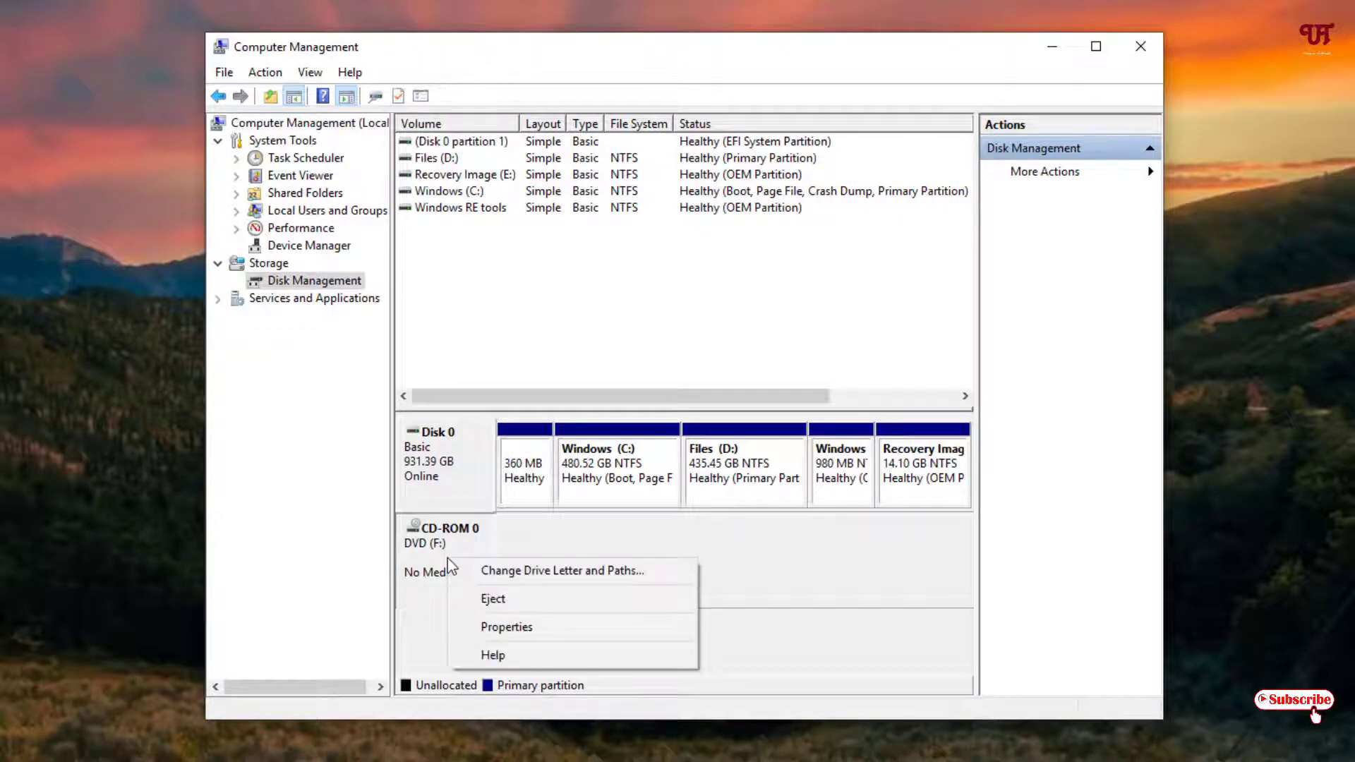
pyautogui.click(511, 572)
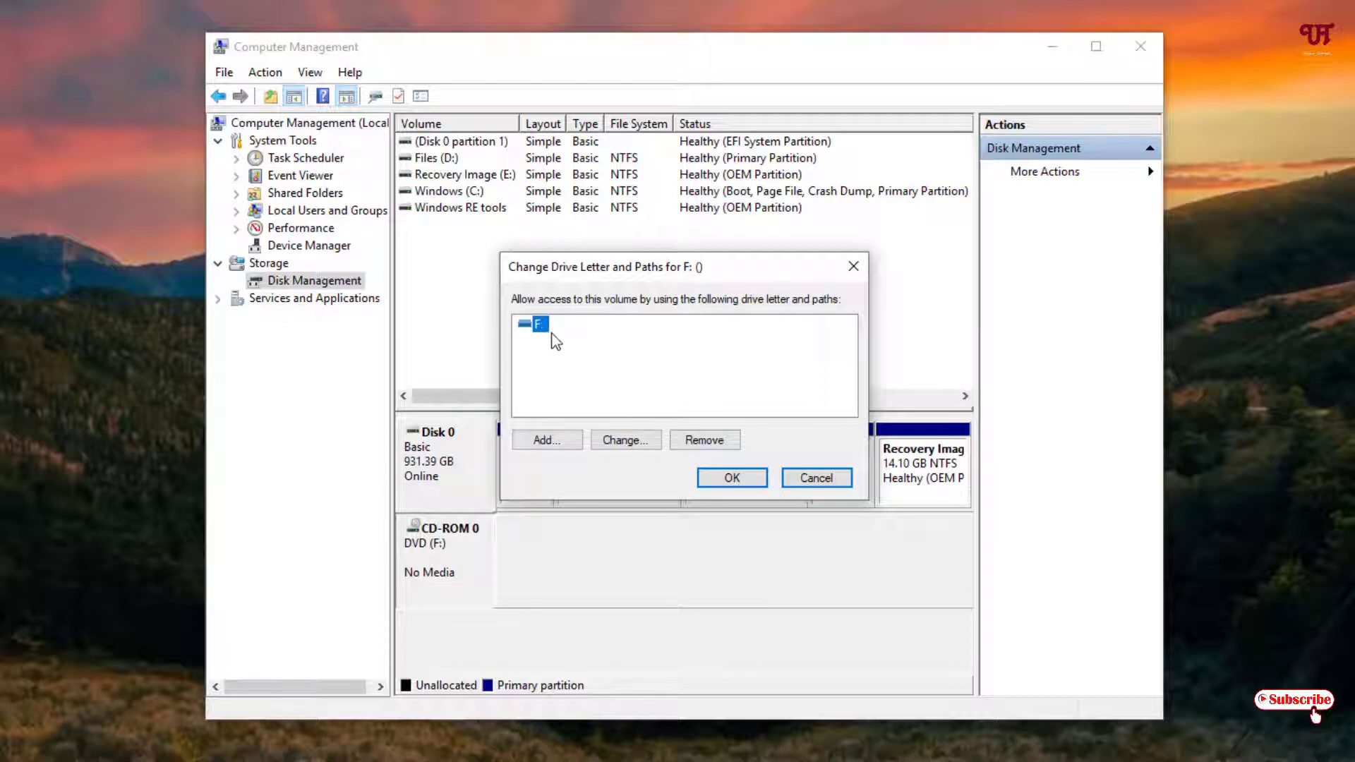
pyautogui.click(638, 446)
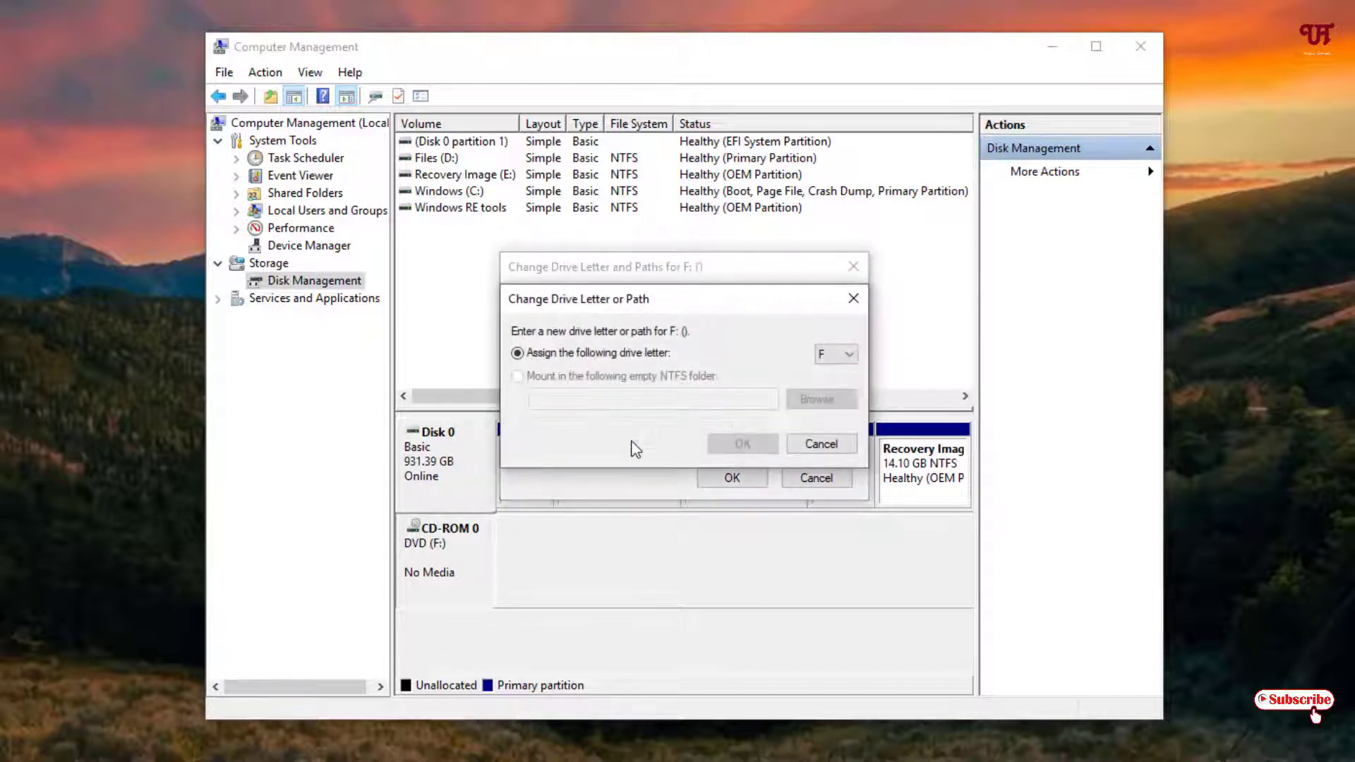
pyautogui.click(852, 357)
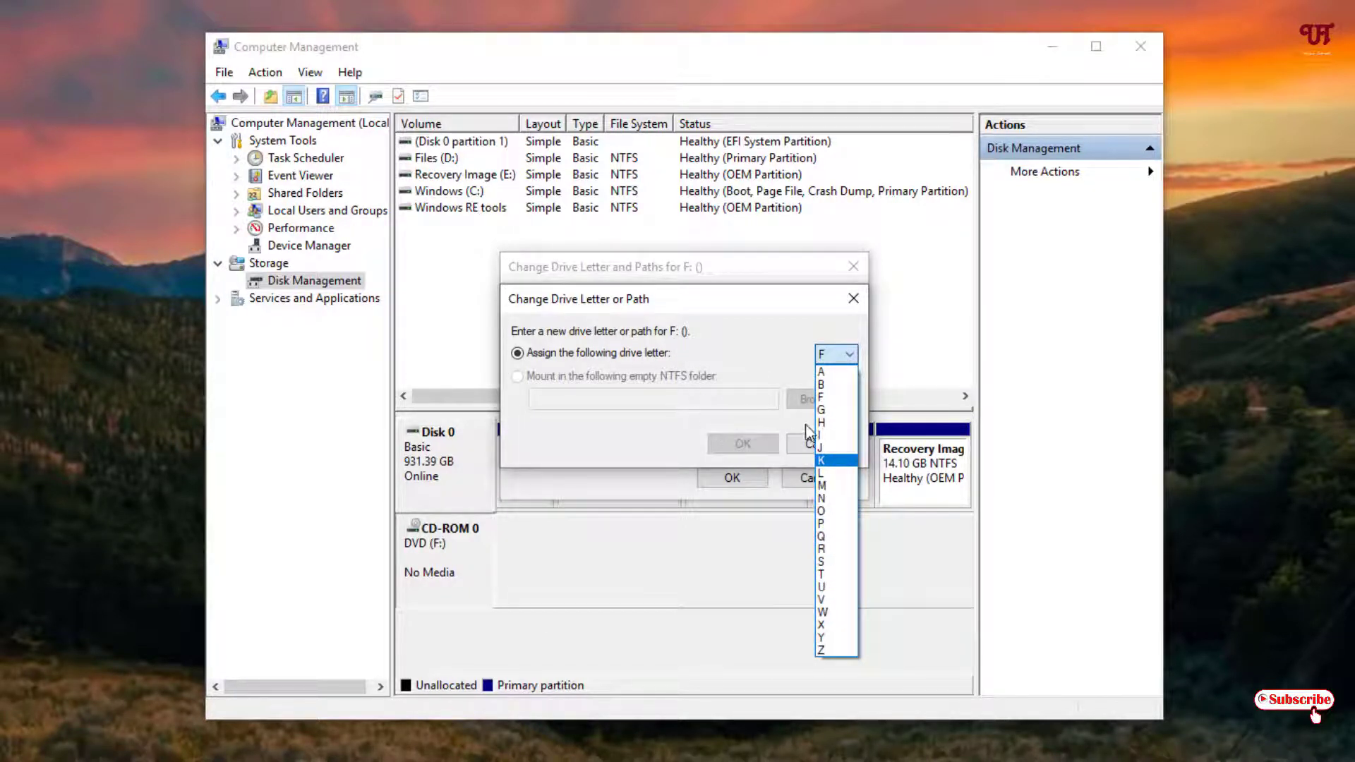
pyautogui.click(843, 574)
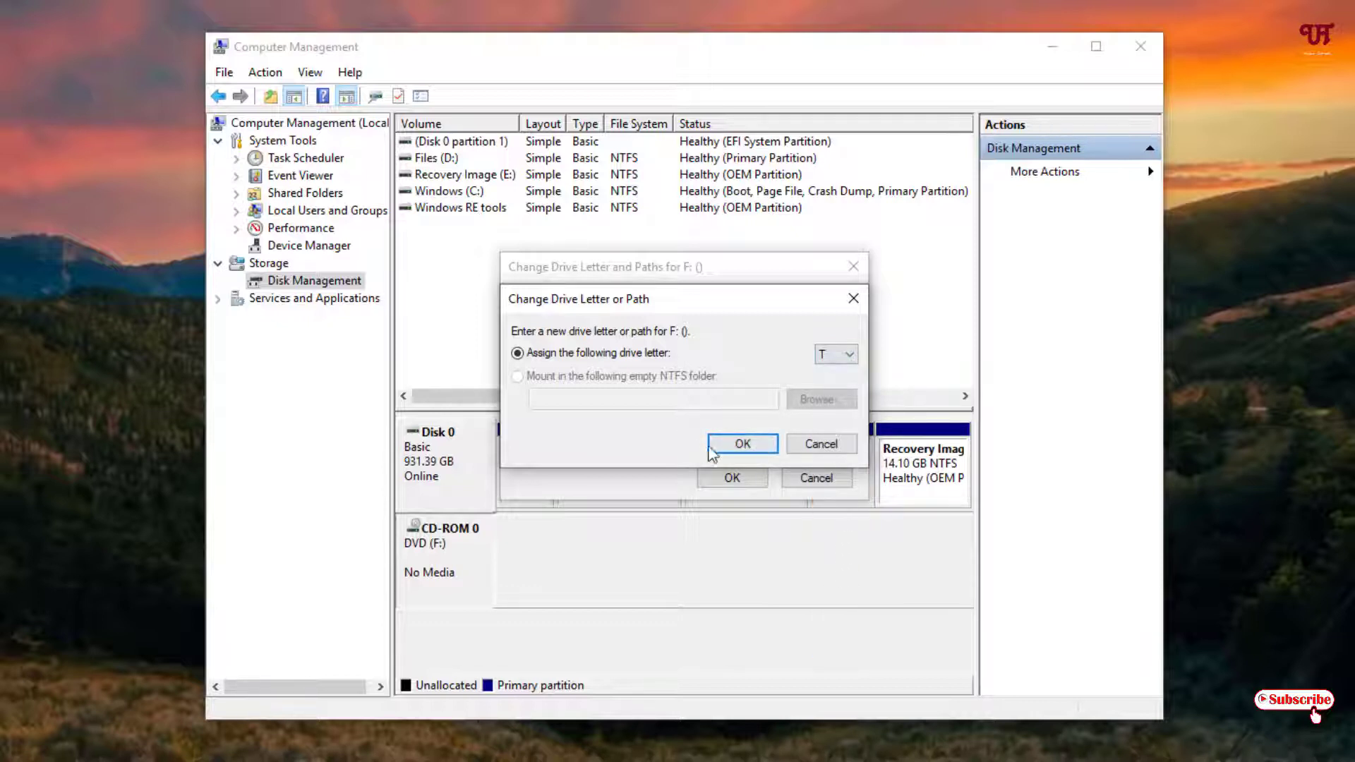
pyautogui.click(731, 452)
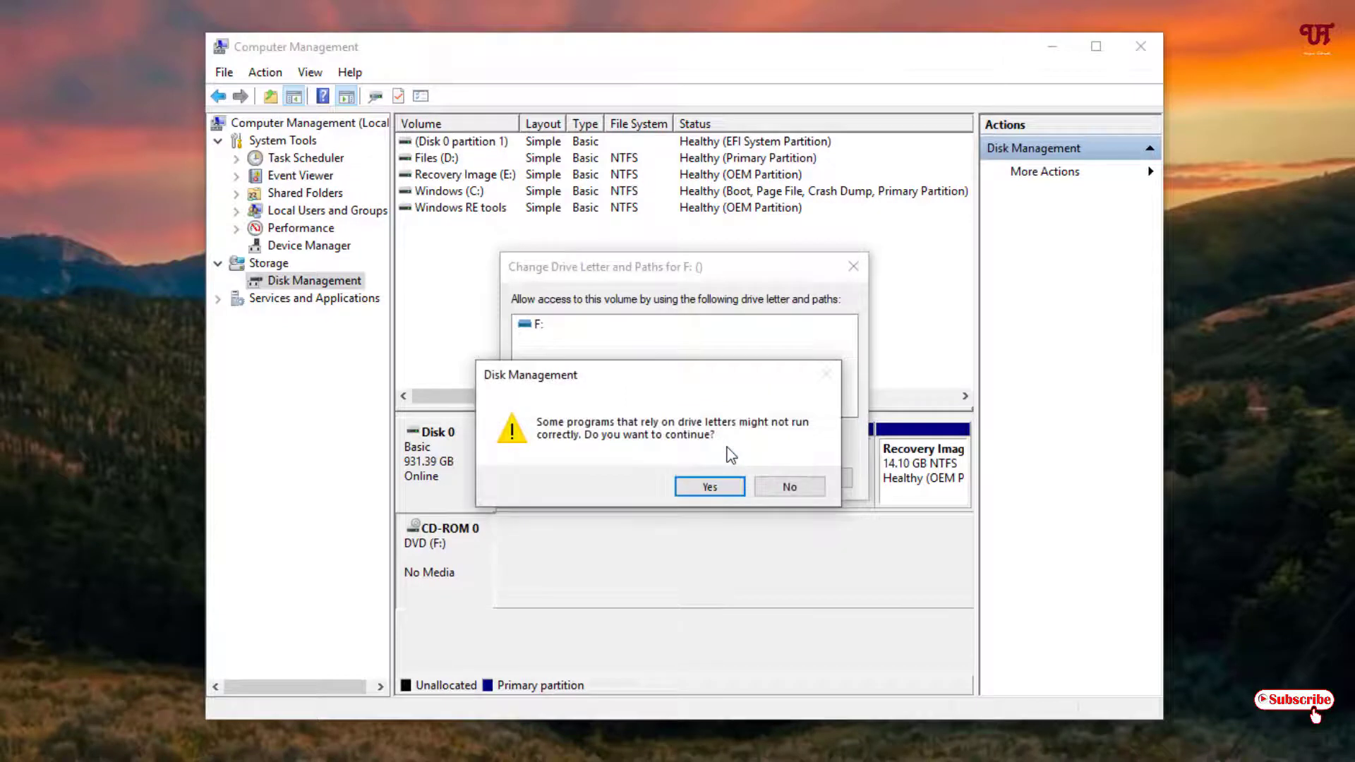
pyautogui.click(706, 488)
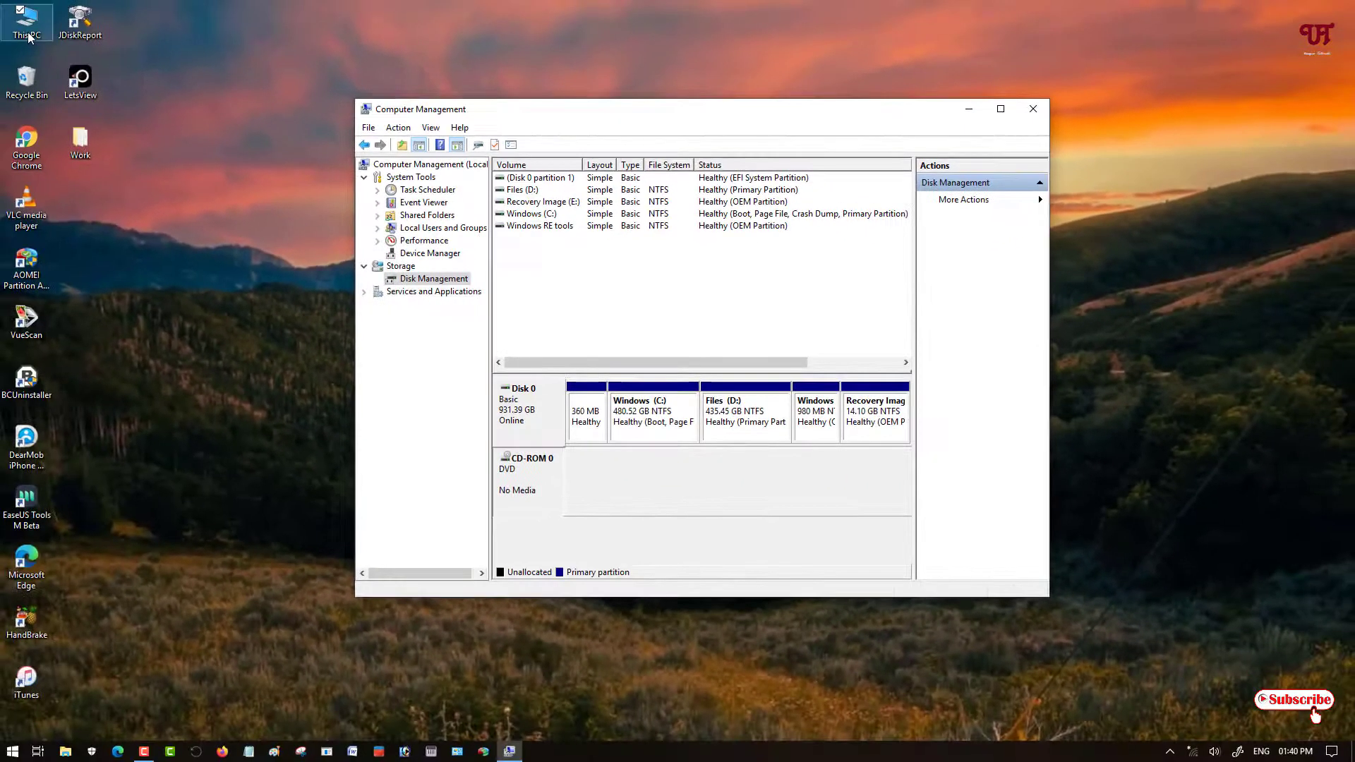
# Check the DVD RW drive's letter in This PC and close the window
pyautogui.doubleClick(29, 35)
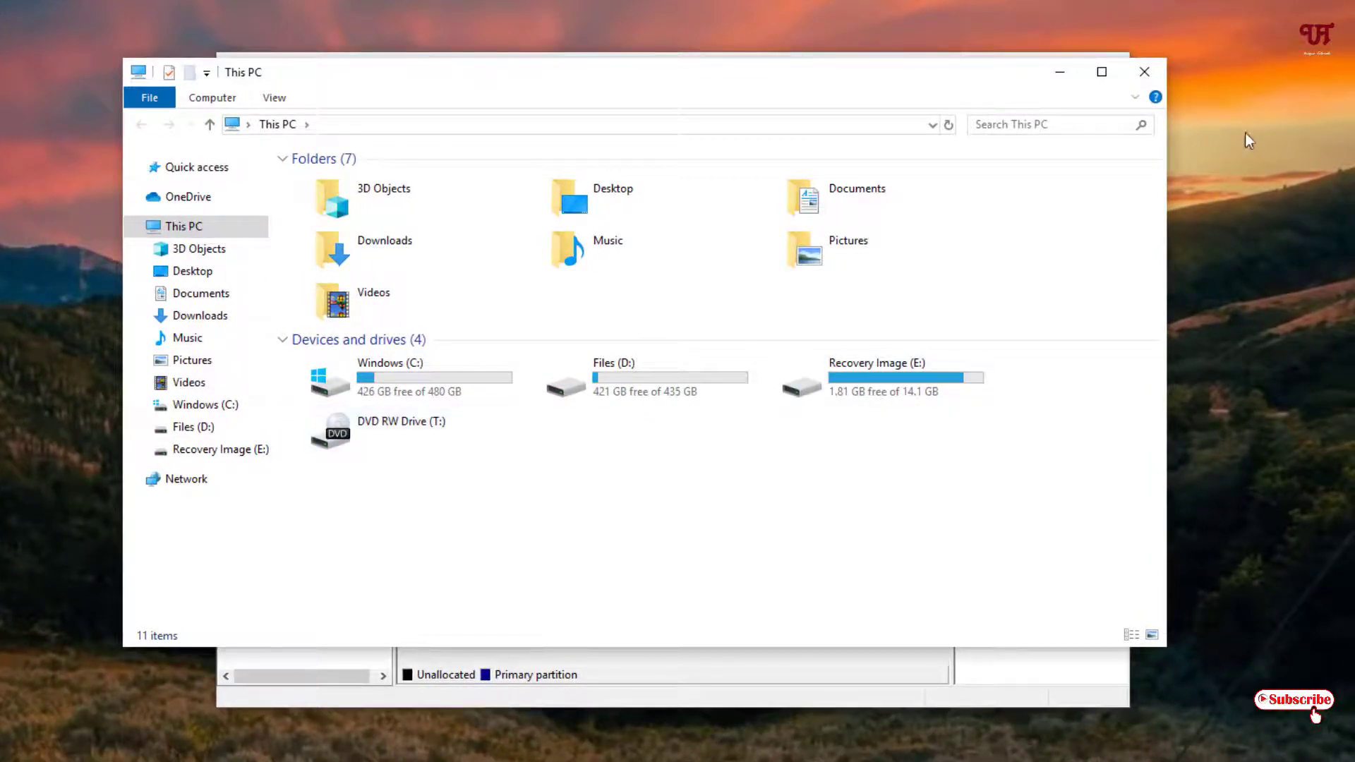
pyautogui.click(1147, 75)
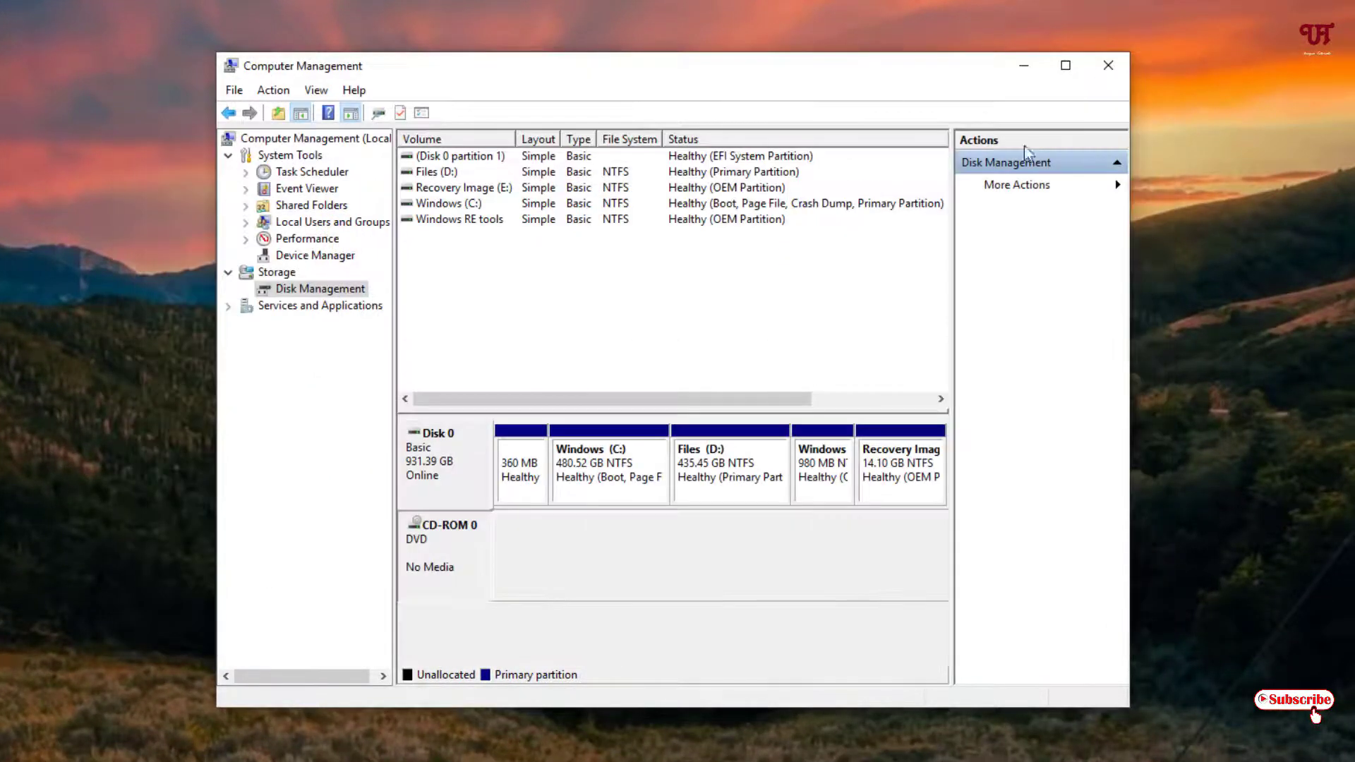
# Assign drive letter F to the CD-ROM 0 DVD drive and accept the drive letter warning
pyautogui.rightClick(434, 569)
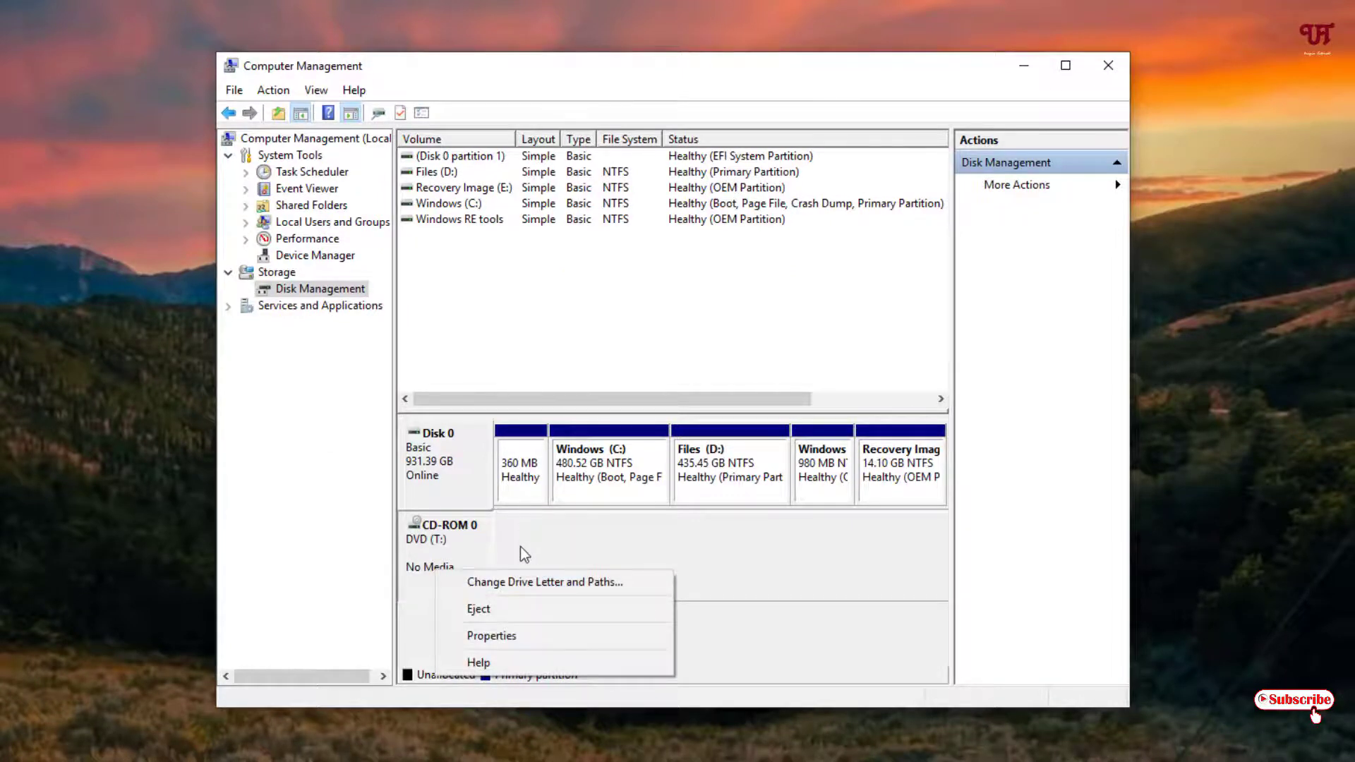
pyautogui.click(504, 583)
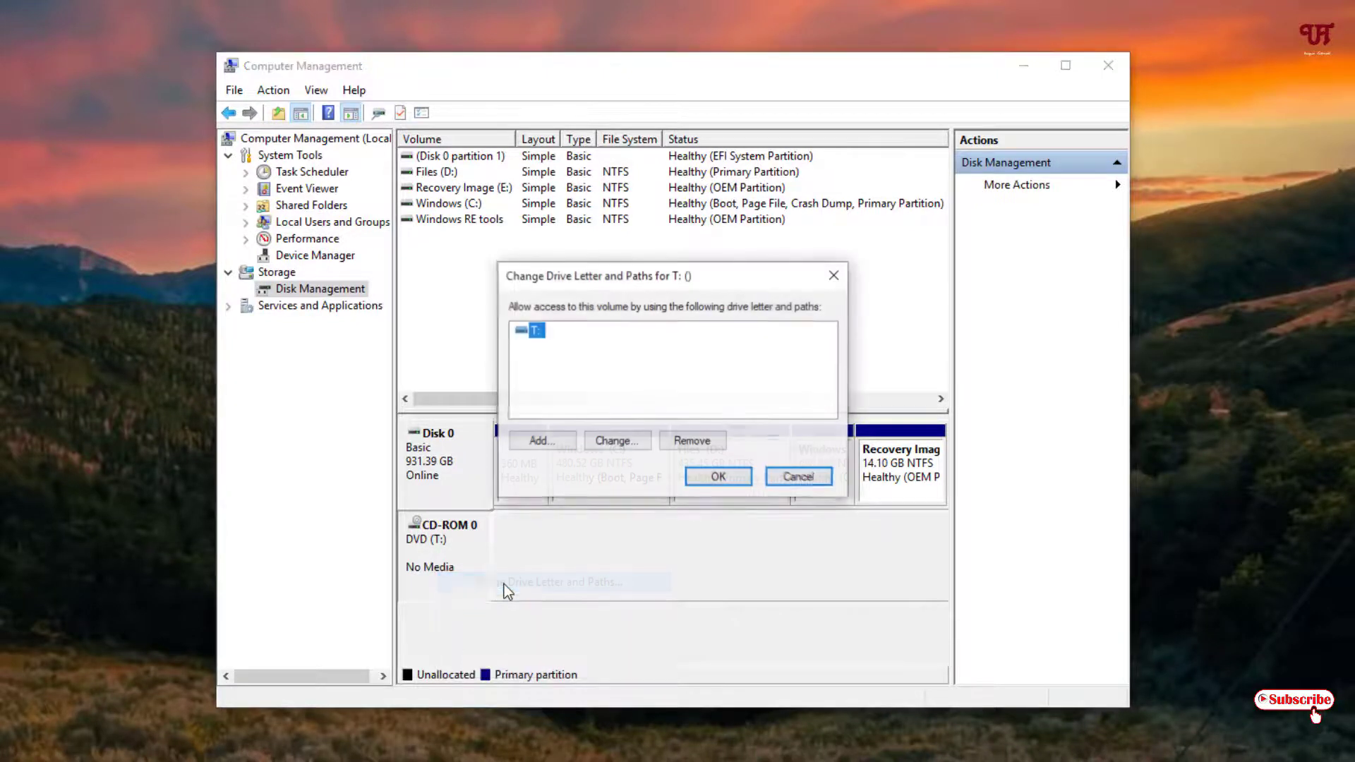
pyautogui.click(619, 442)
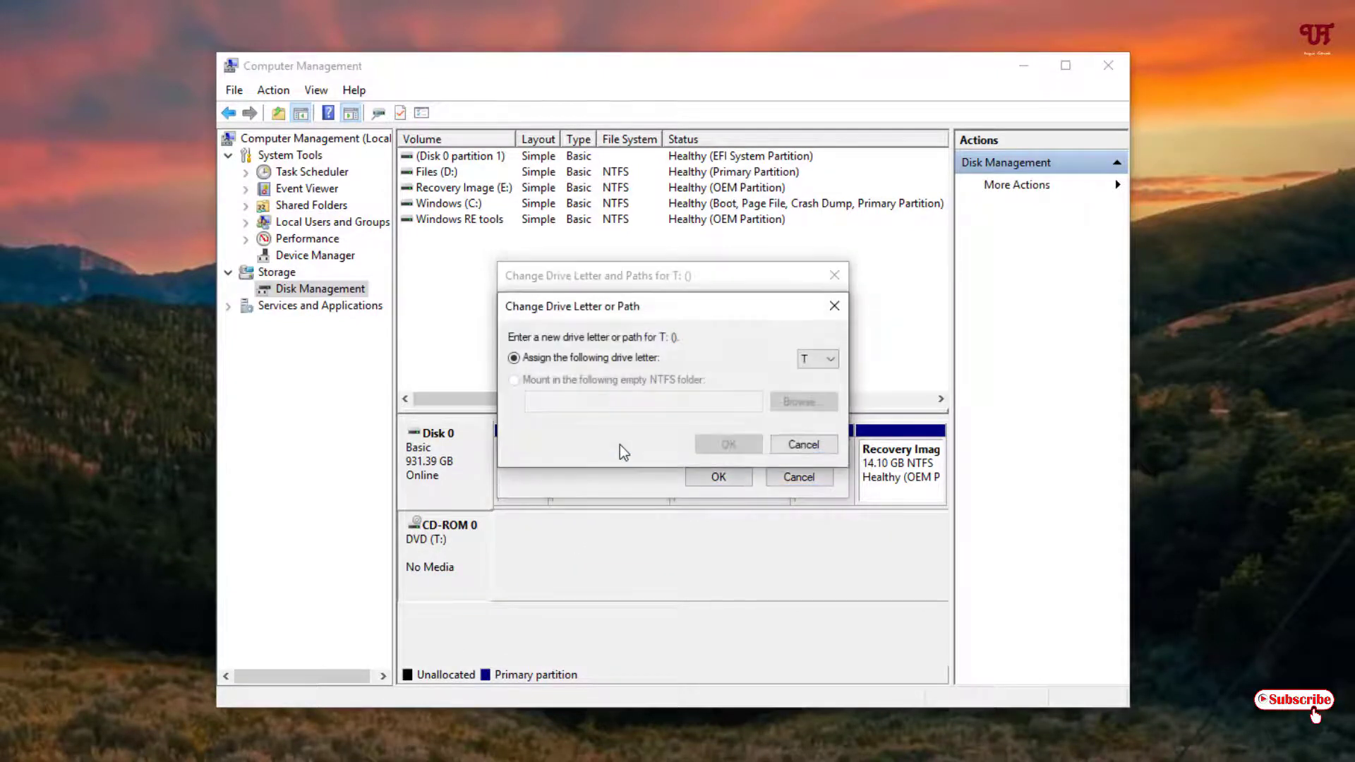
pyautogui.click(828, 361)
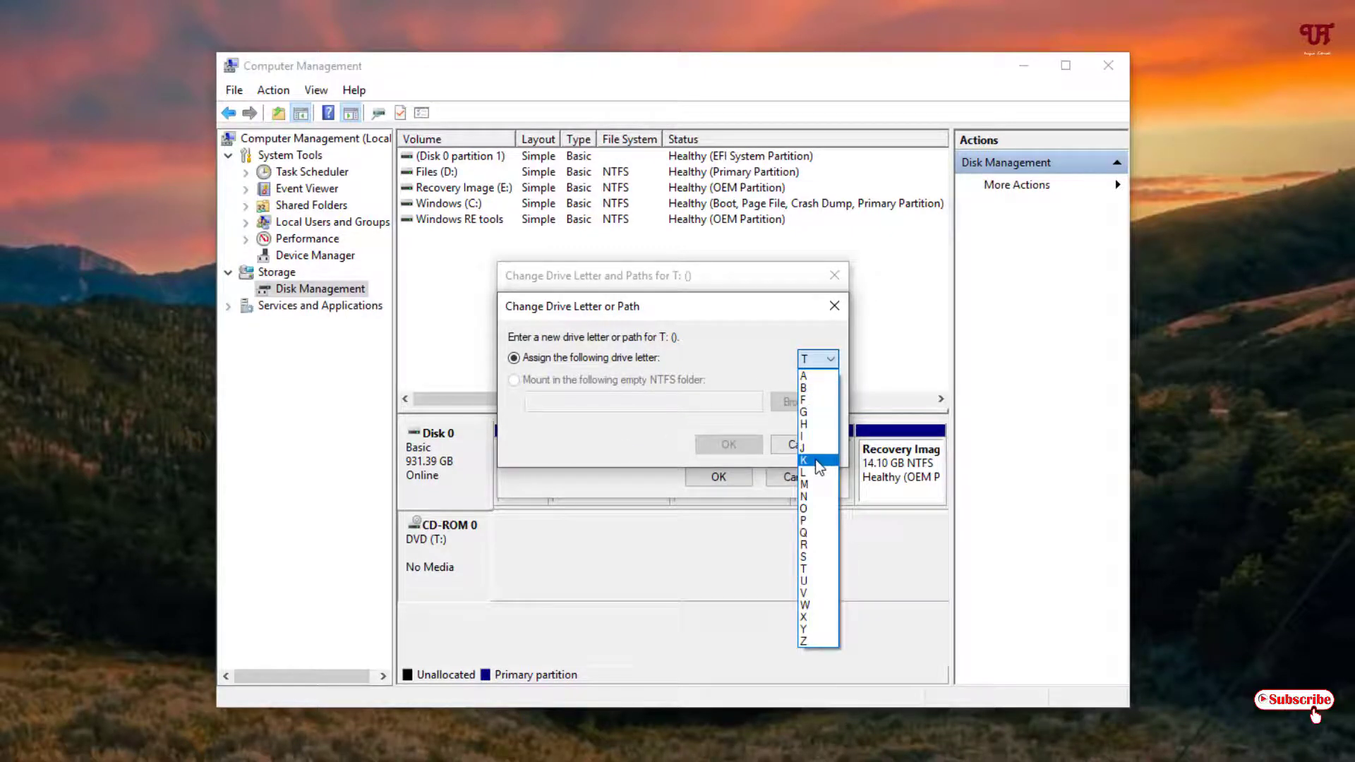
pyautogui.click(810, 400)
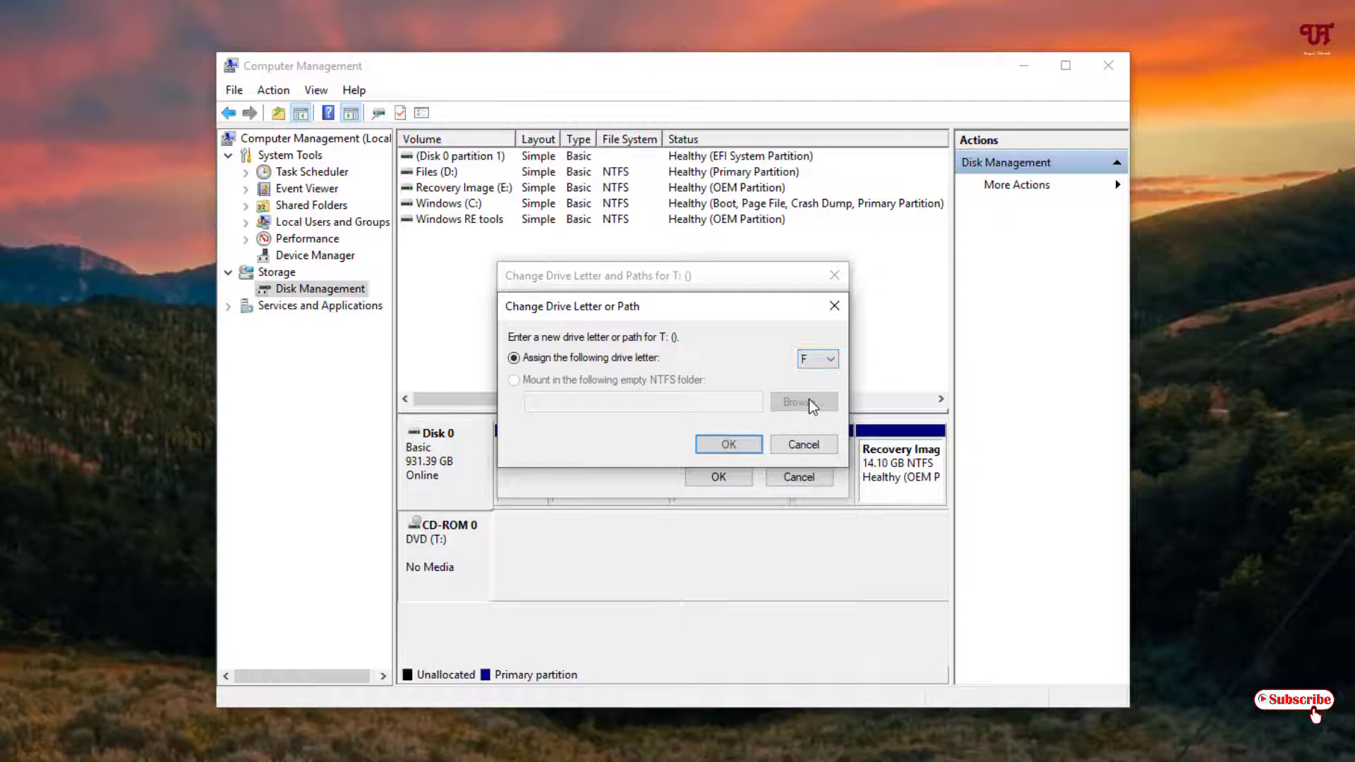
pyautogui.click(731, 442)
pyautogui.click(709, 486)
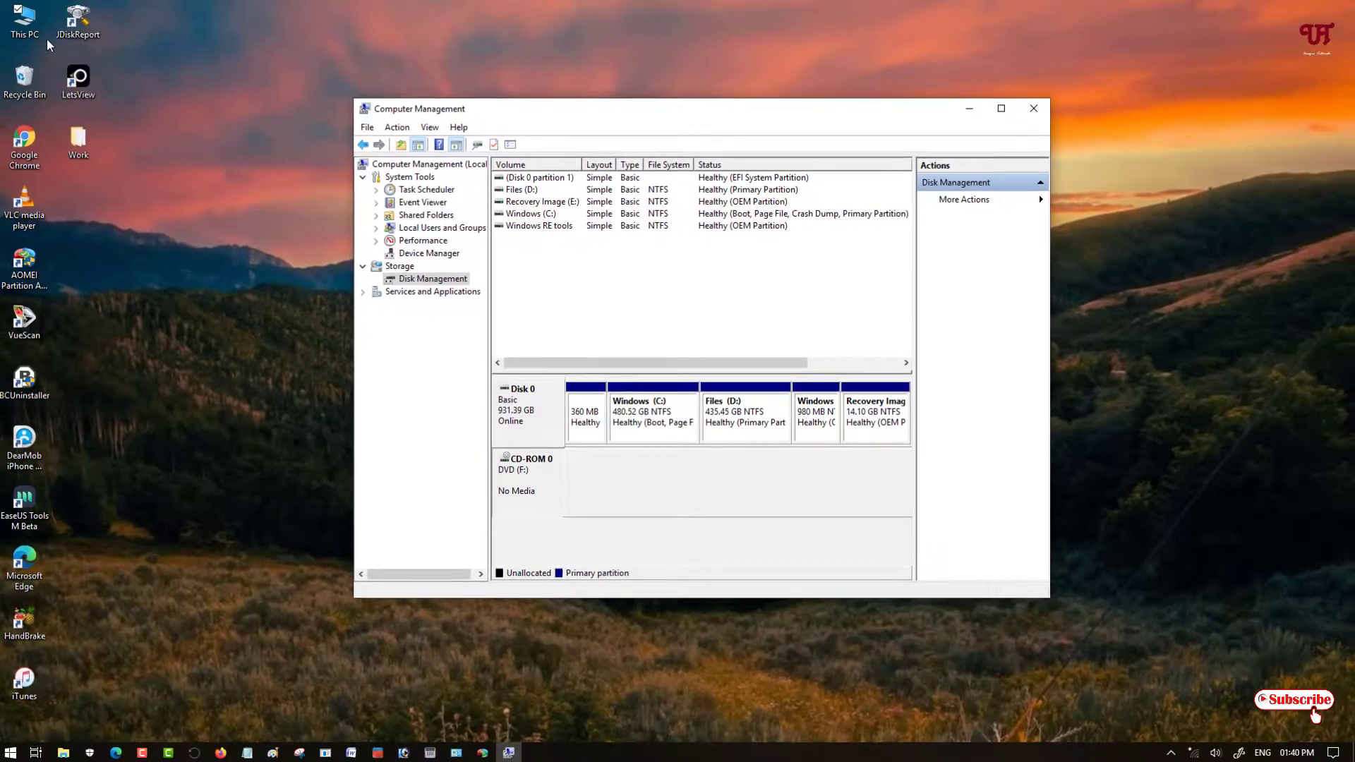
# Reopen This PC to verify the DVD RW drive's letter, and close the window
pyautogui.click(28, 25)
pyautogui.doubleClick(29, 32)
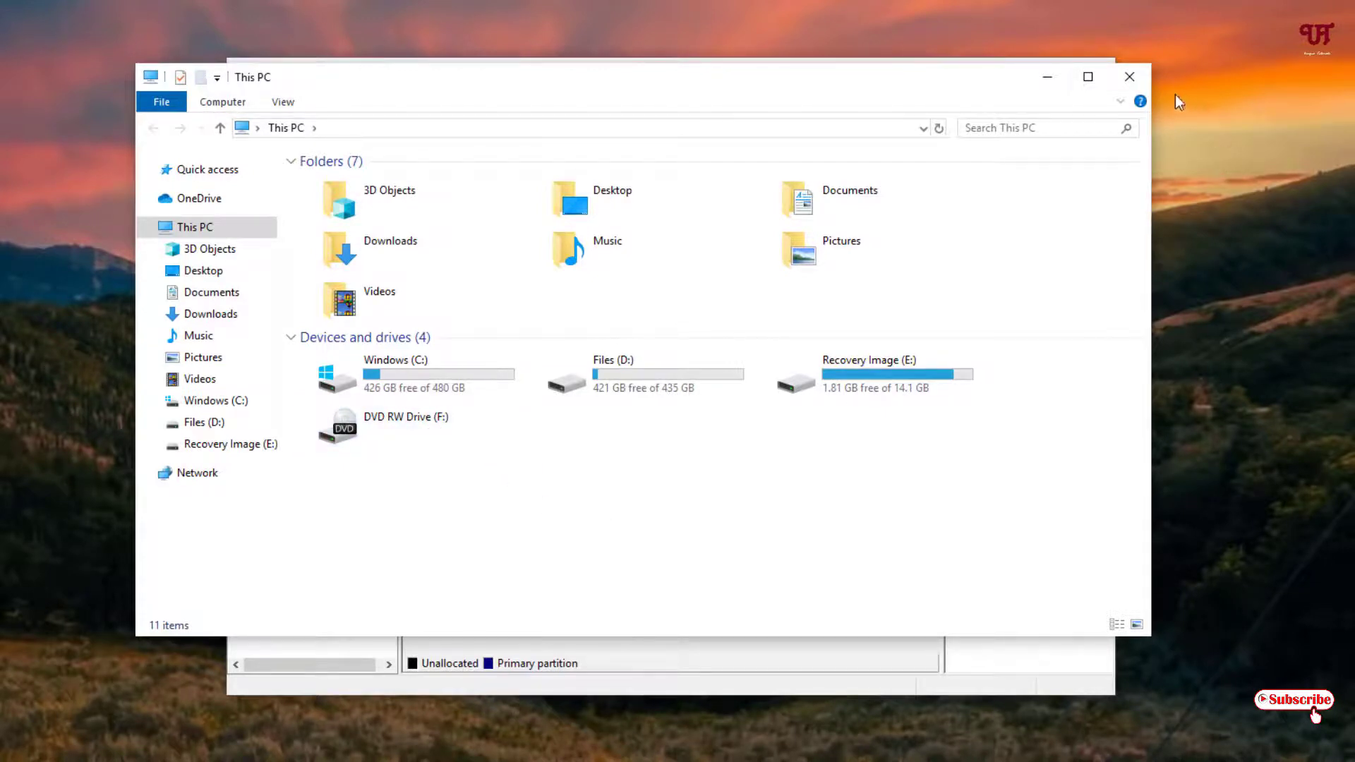
pyautogui.click(1142, 75)
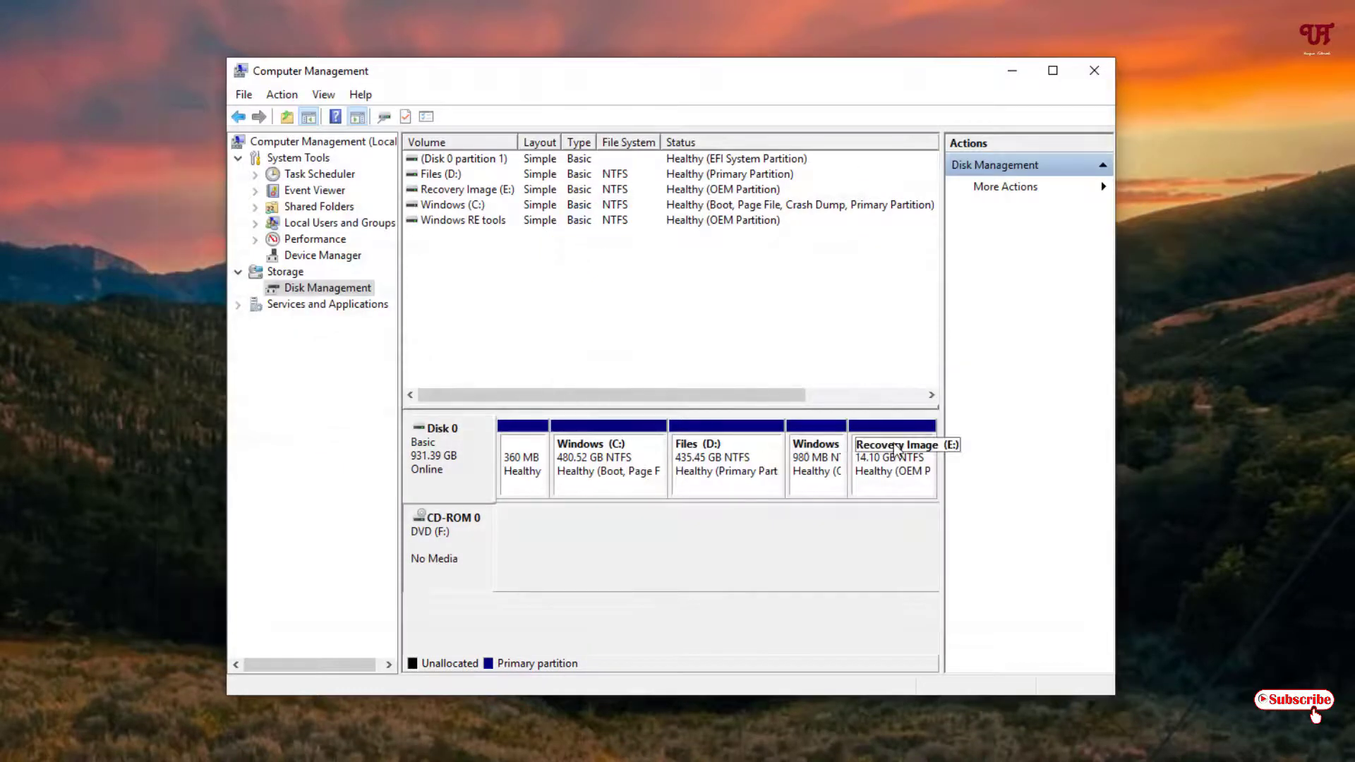
# Look through the drive letters offered for the Windows (C:) volume and cancel without assigning one
pyautogui.rightClick(591, 476)
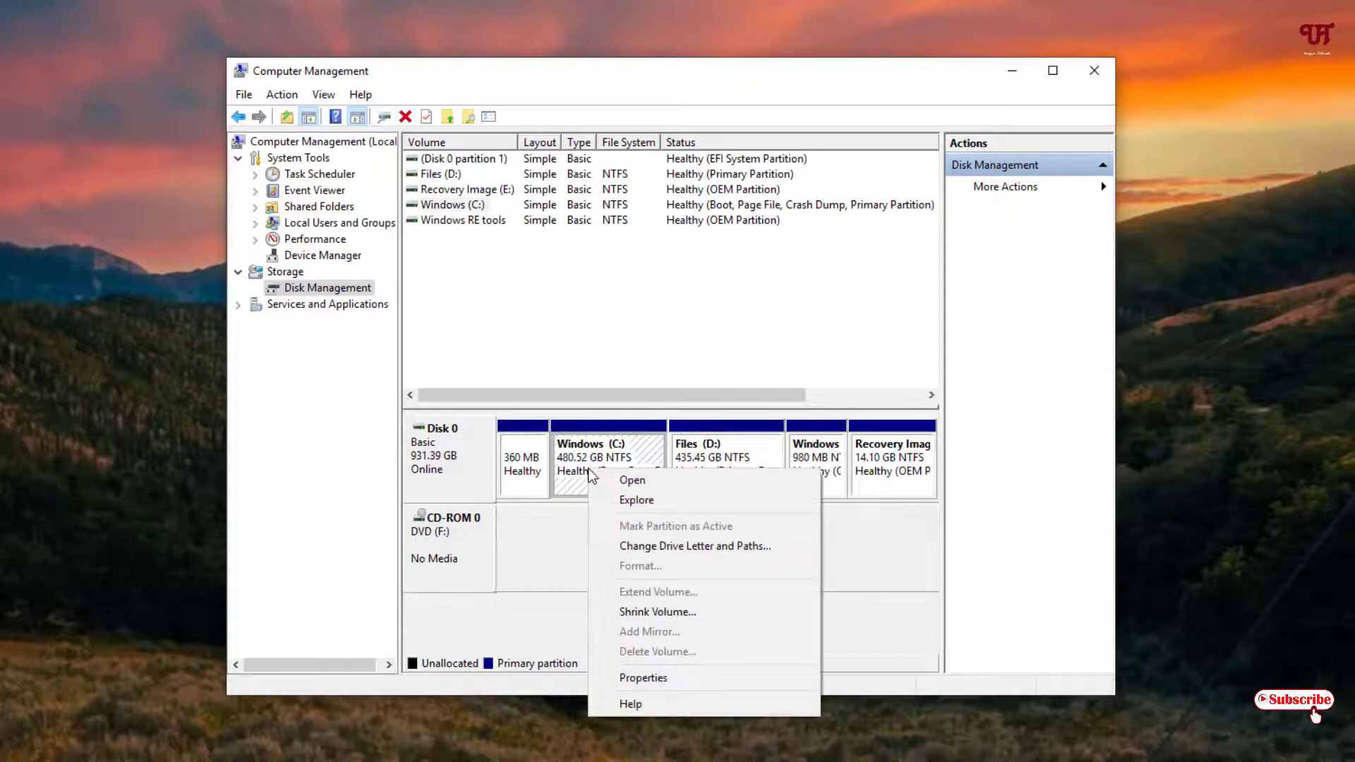
pyautogui.click(645, 548)
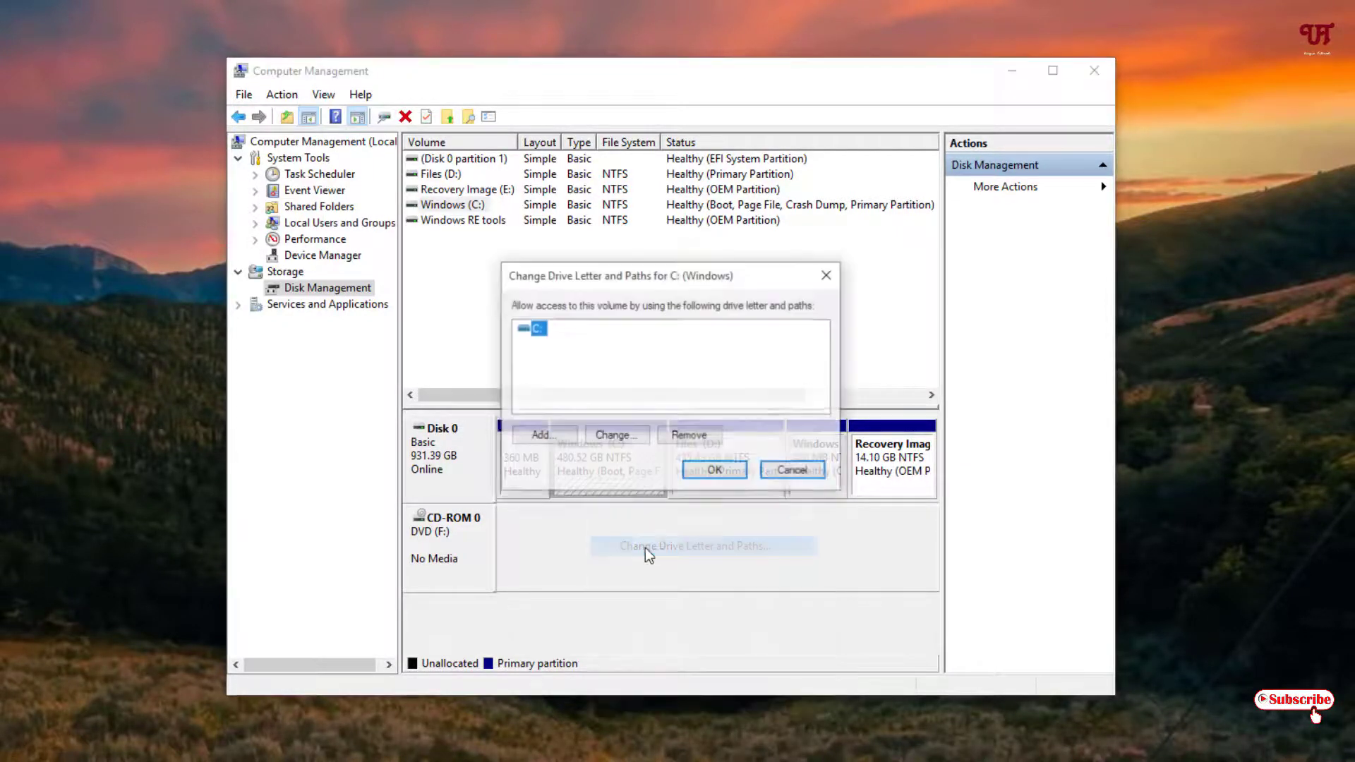
pyautogui.click(605, 438)
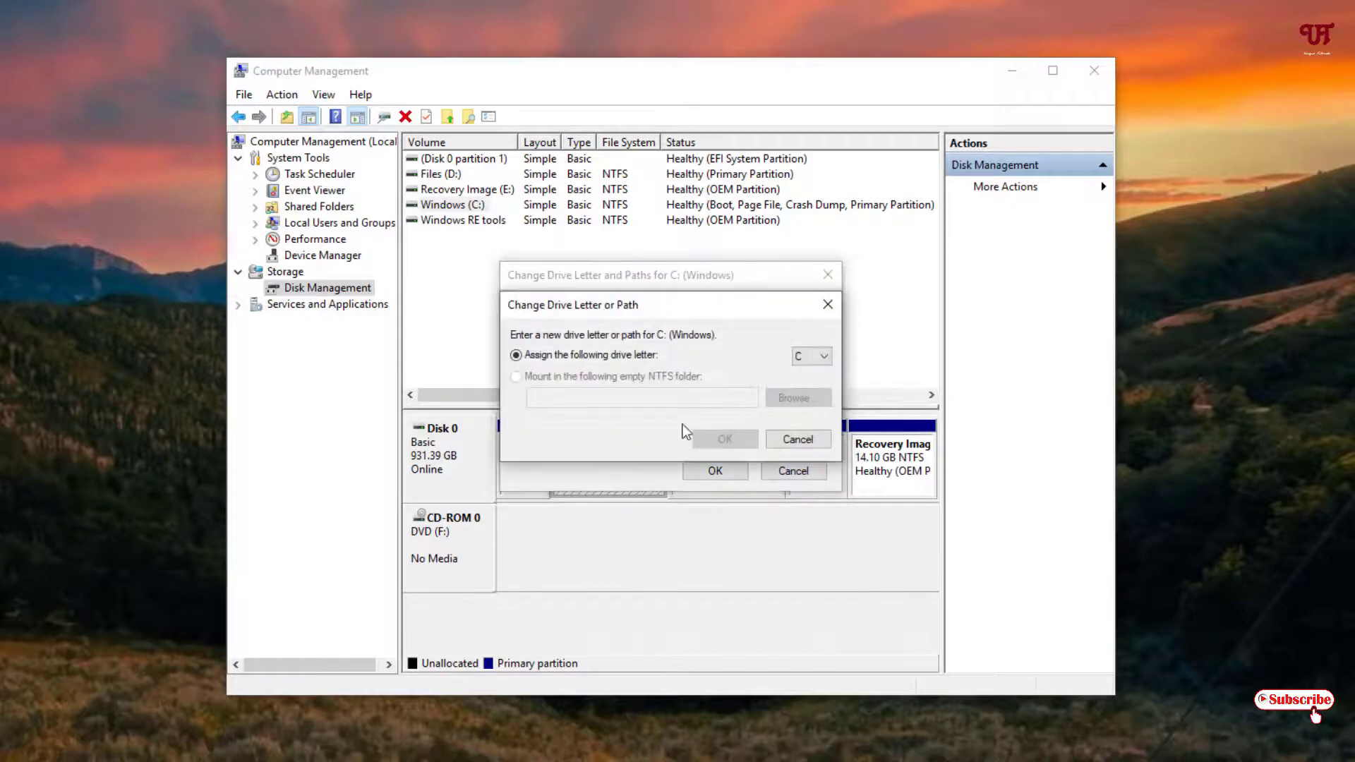
pyautogui.click(819, 358)
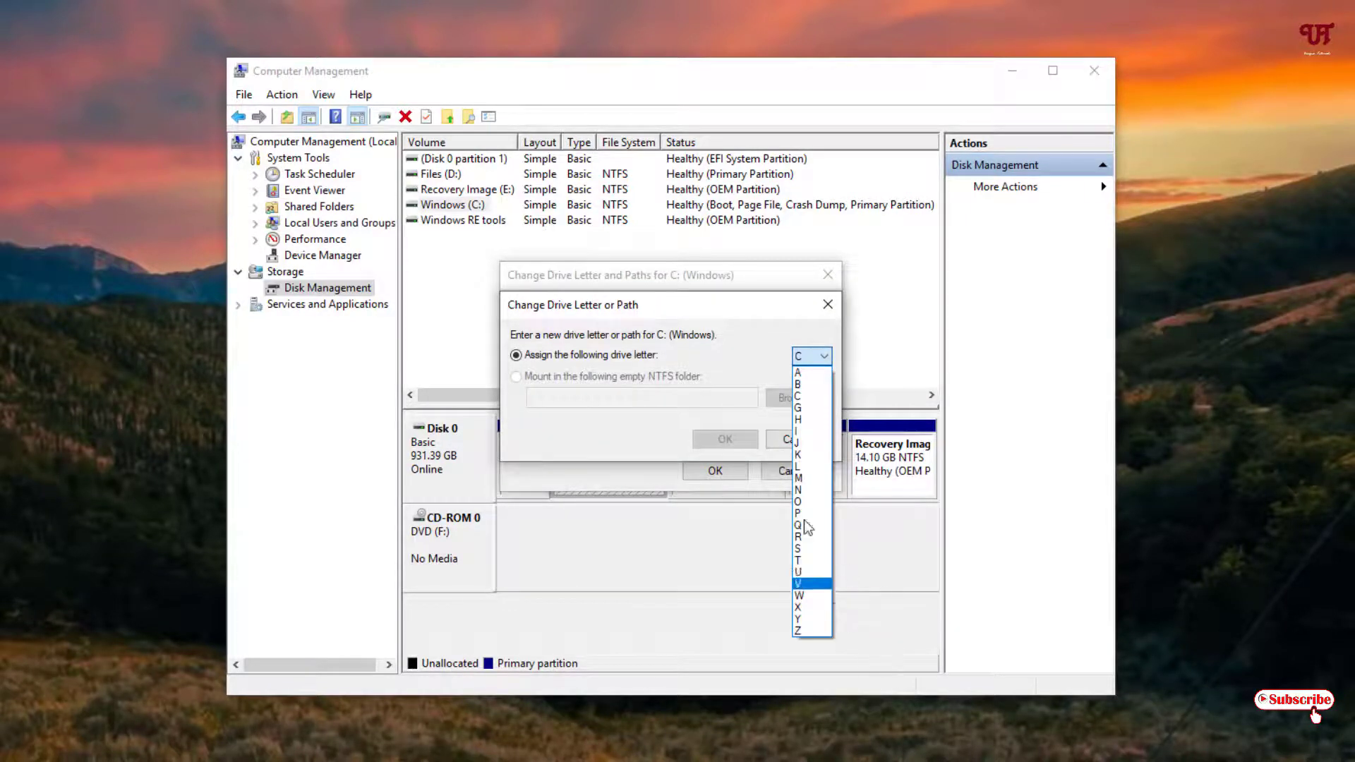
pyautogui.click(667, 418)
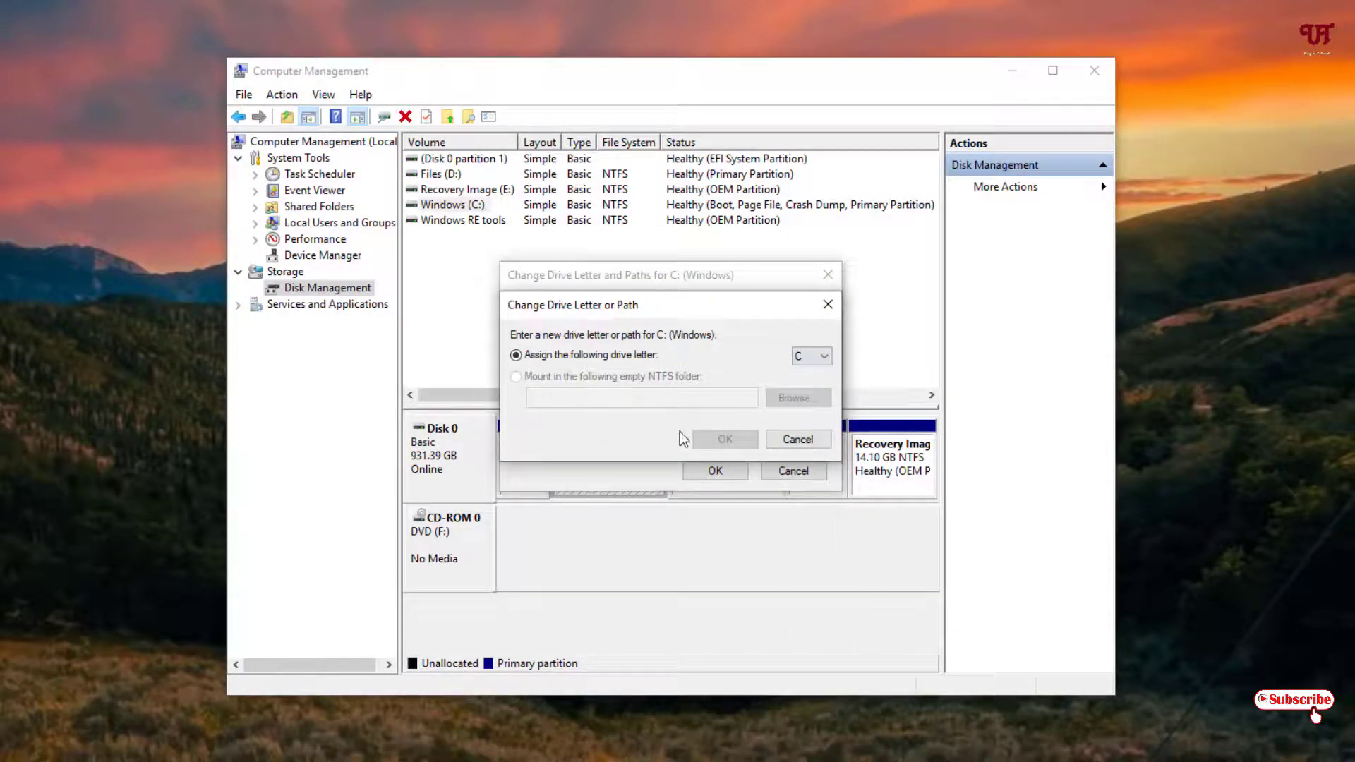
pyautogui.click(807, 443)
pyautogui.click(791, 470)
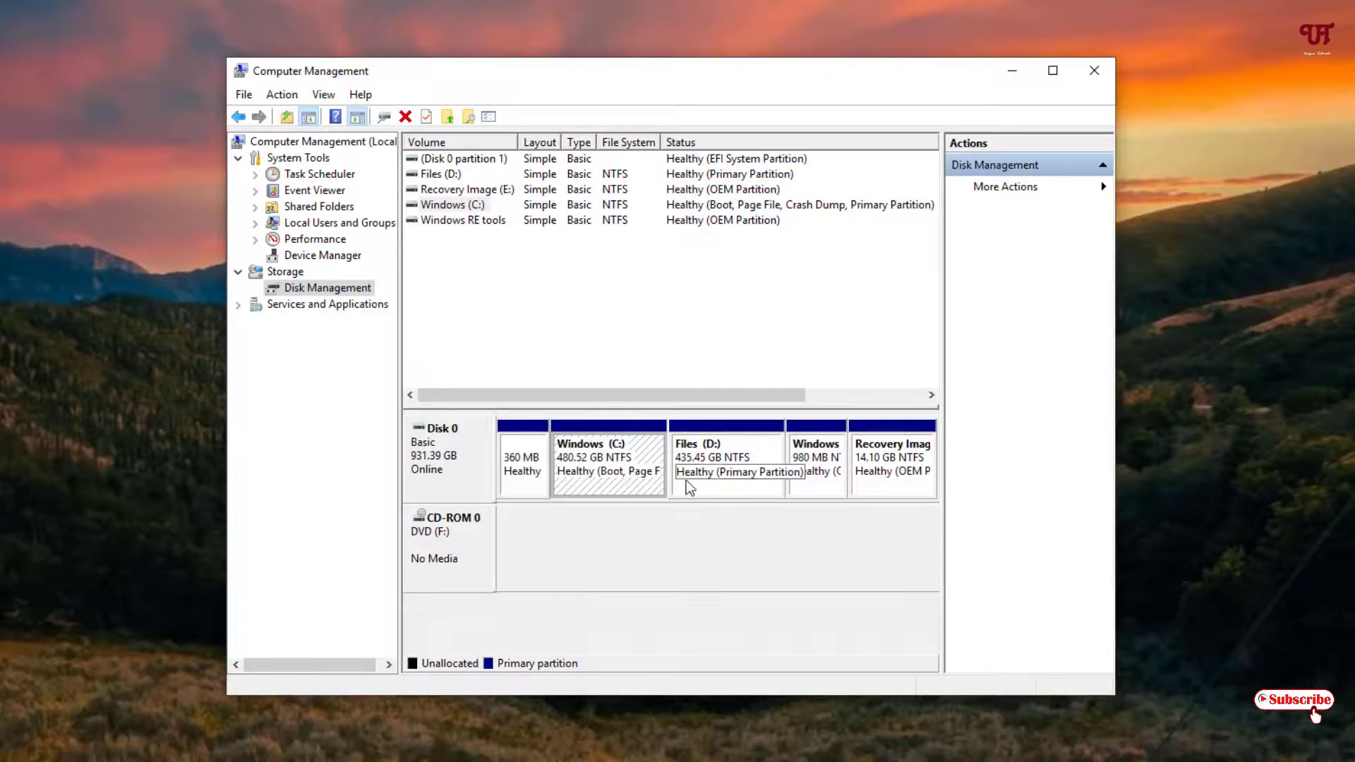